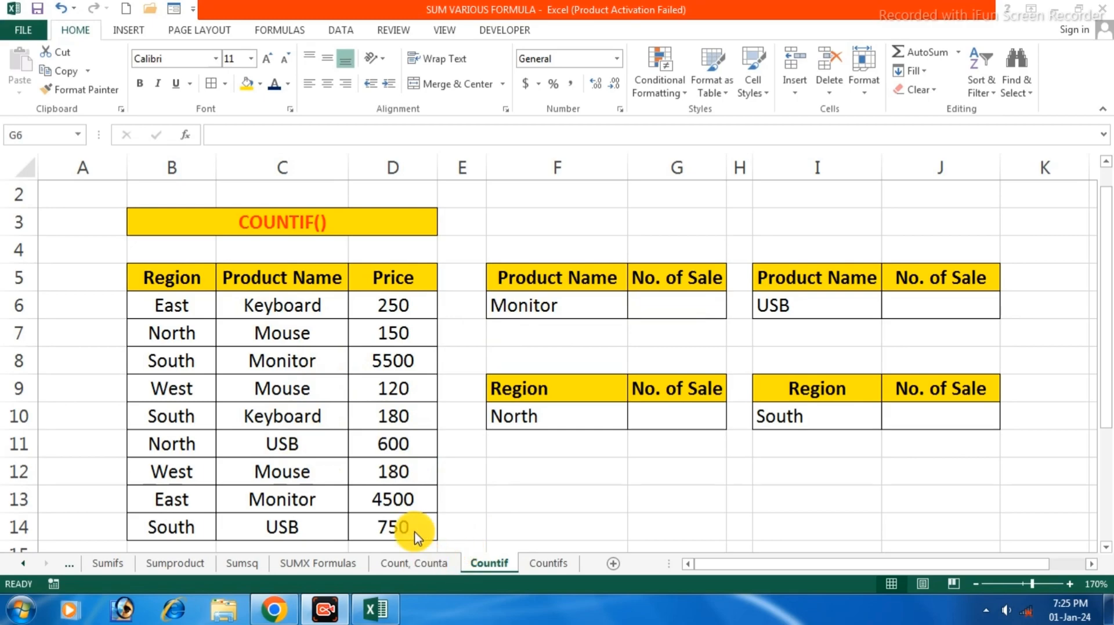
Step: Look over the Count, Counta sheet and return to the Countif sheet
click(405, 571)
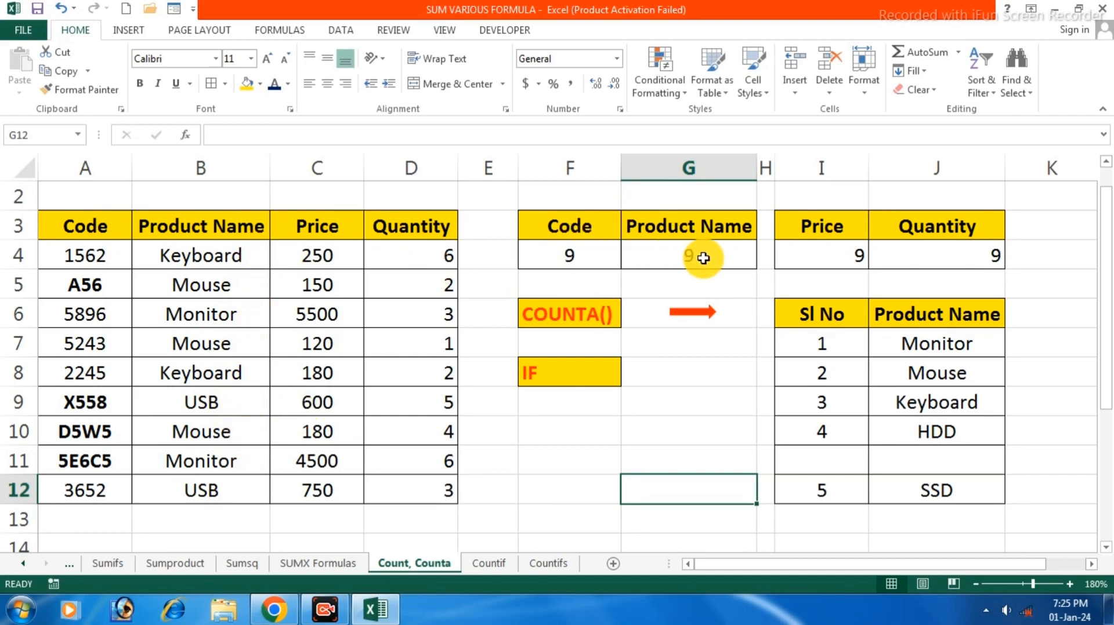
click(490, 564)
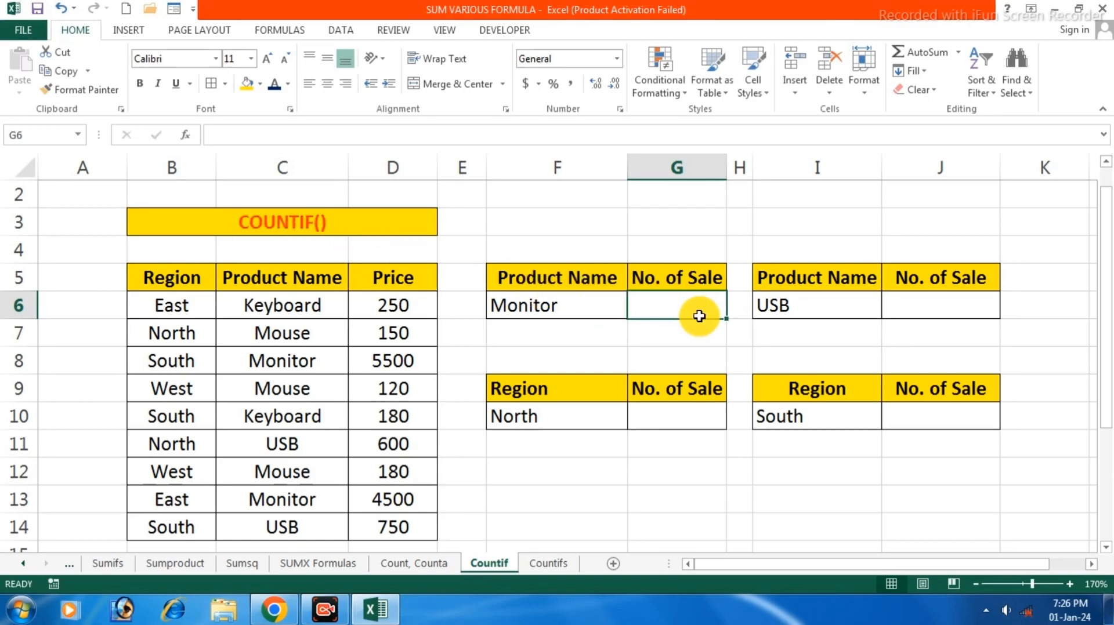
Step: Enter the formula =countif(C6:C14,F6) in G6 to count the sales of the product named in F6
text(=)
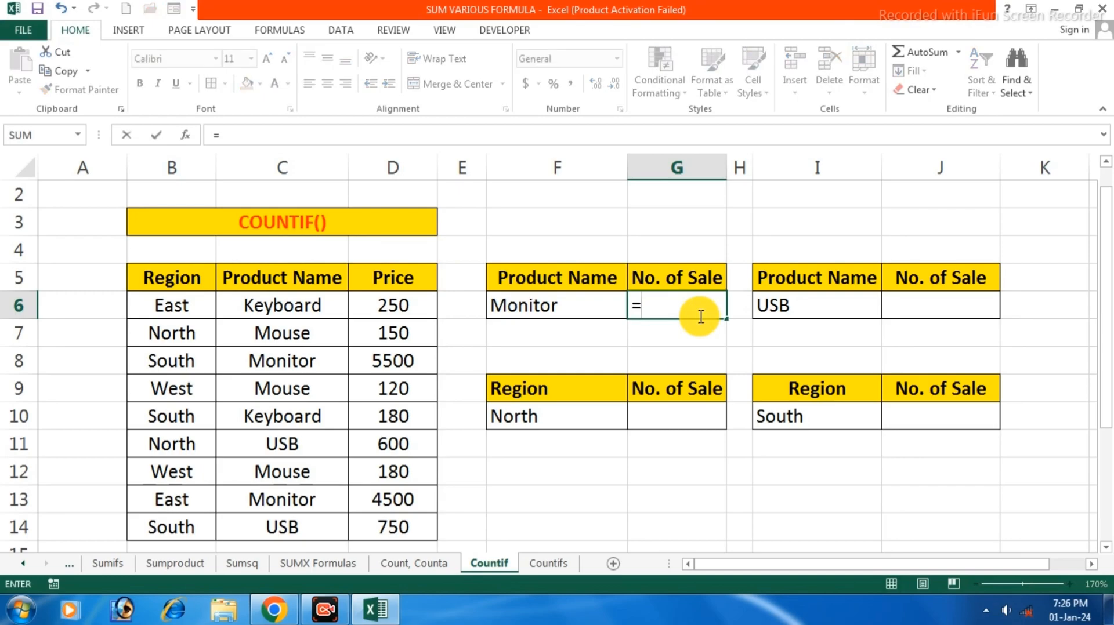
text(counif()
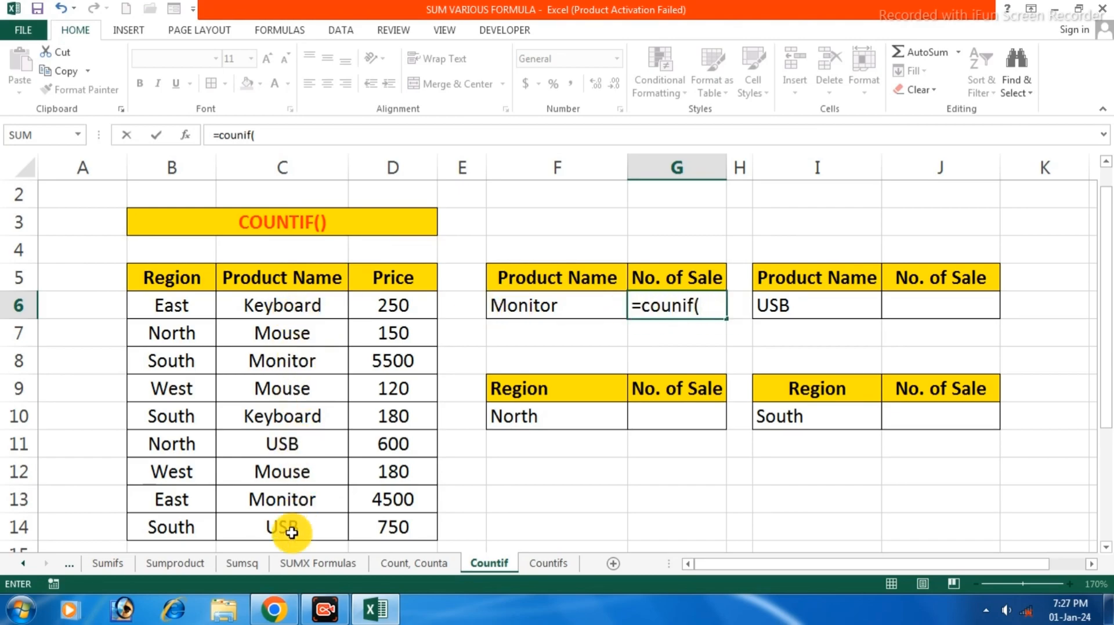
click(684, 306)
text(t)
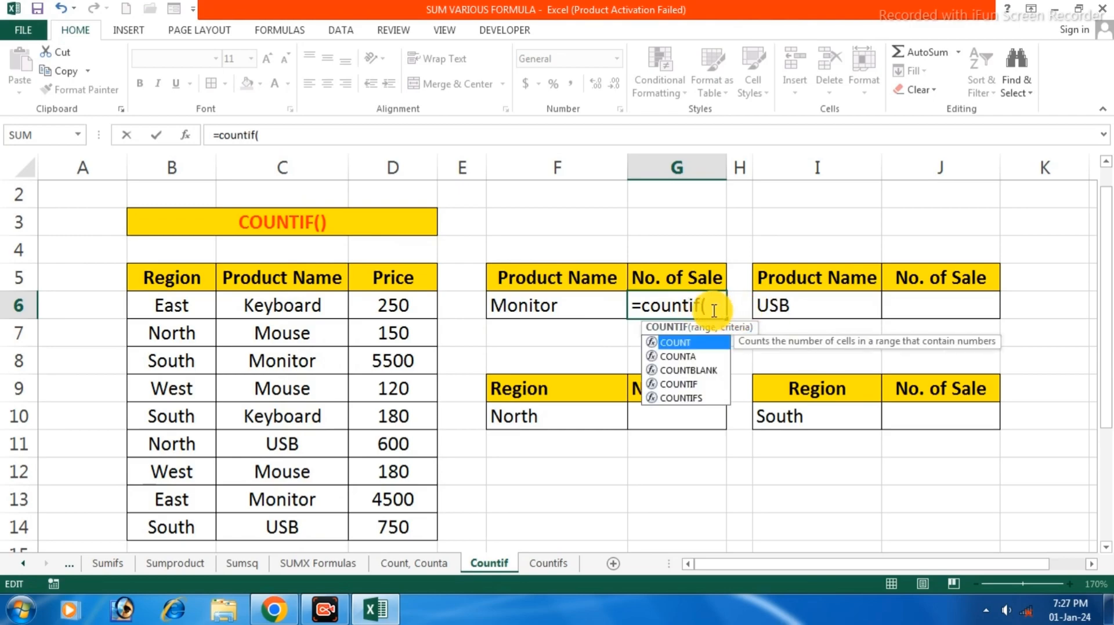
click(714, 311)
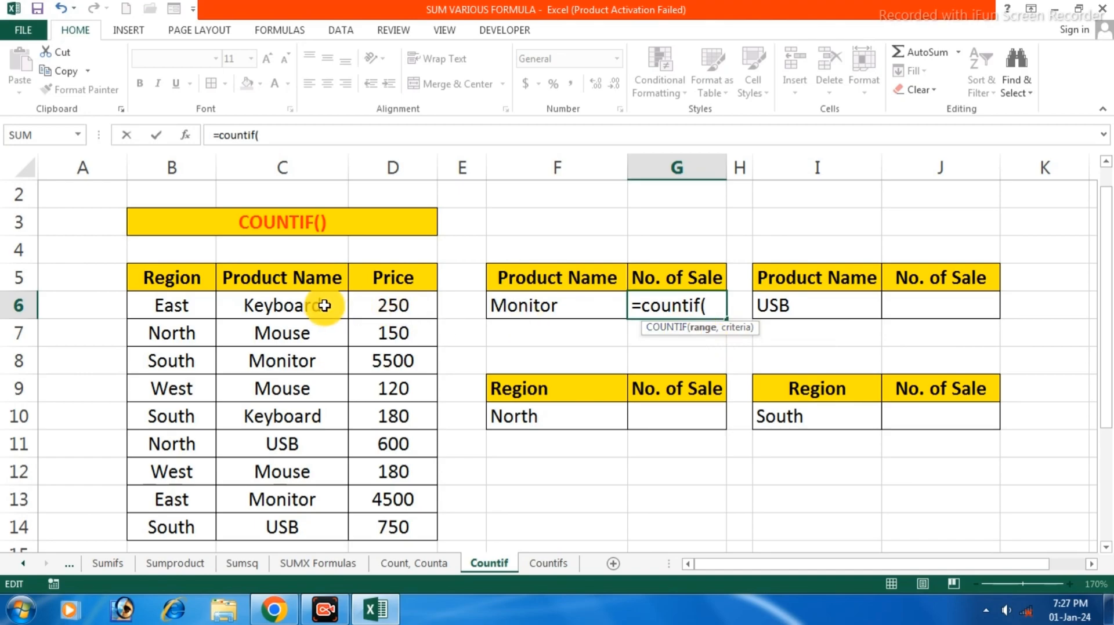
drag(324, 306, 312, 523)
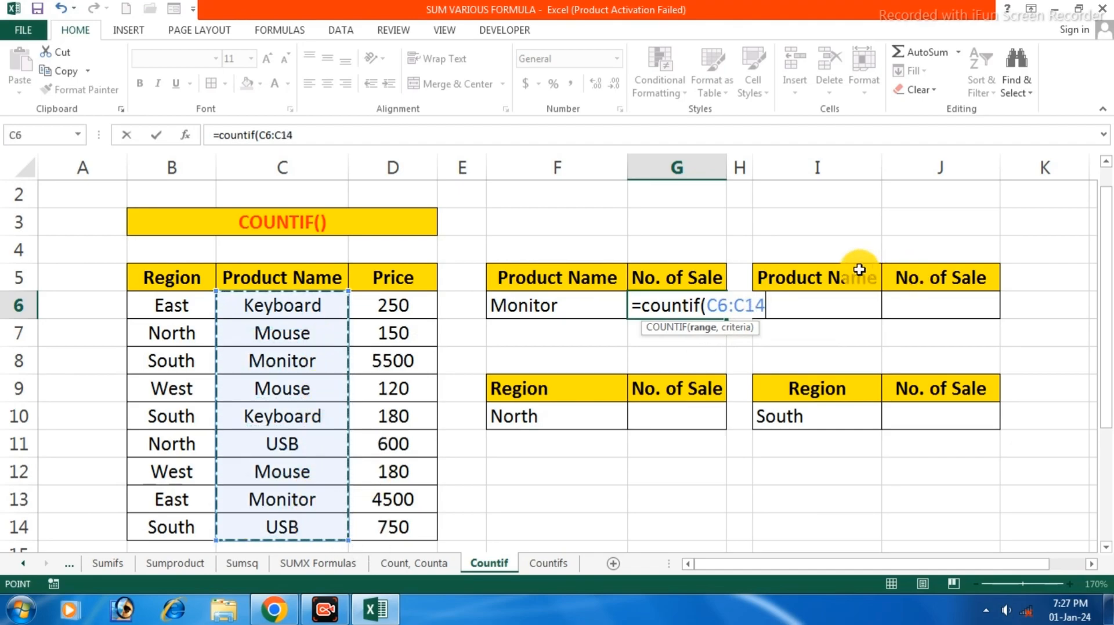
text(,)
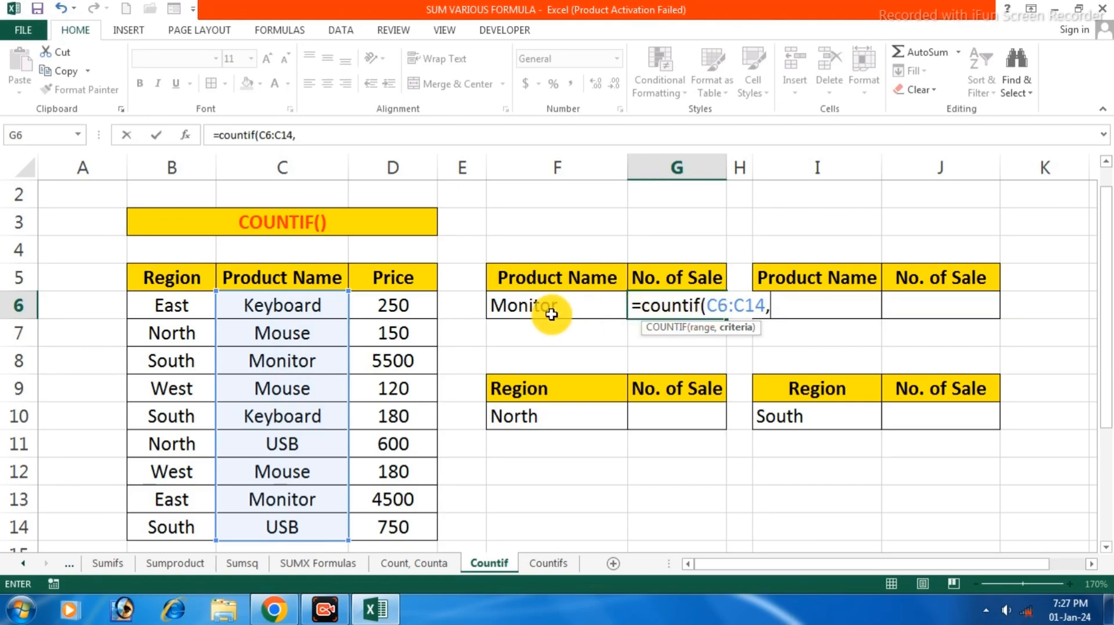
click(535, 309)
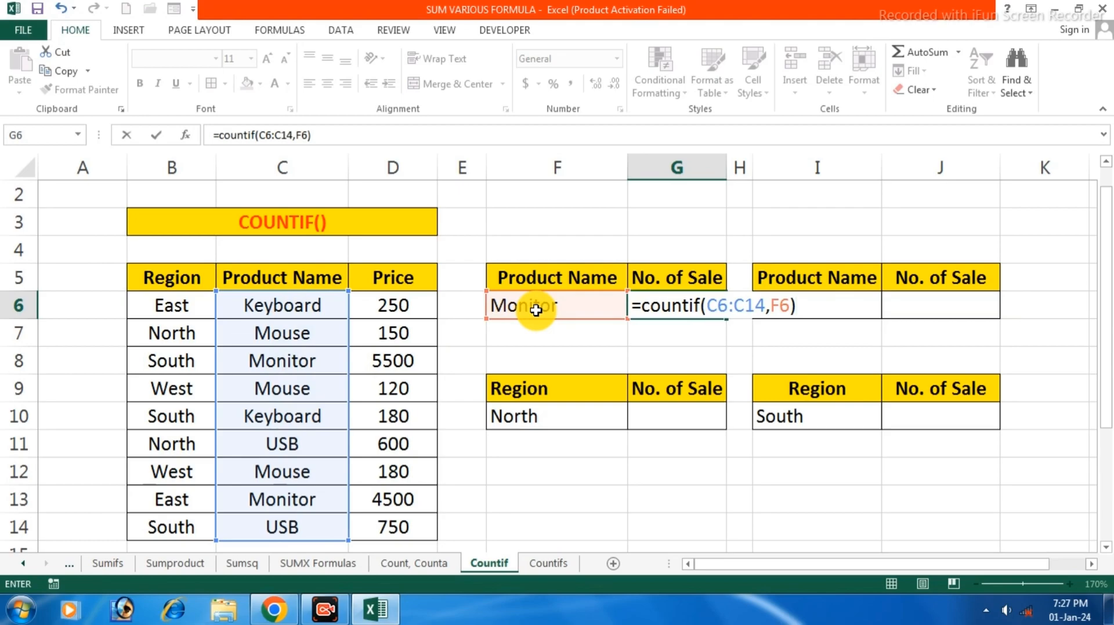
key(Return)
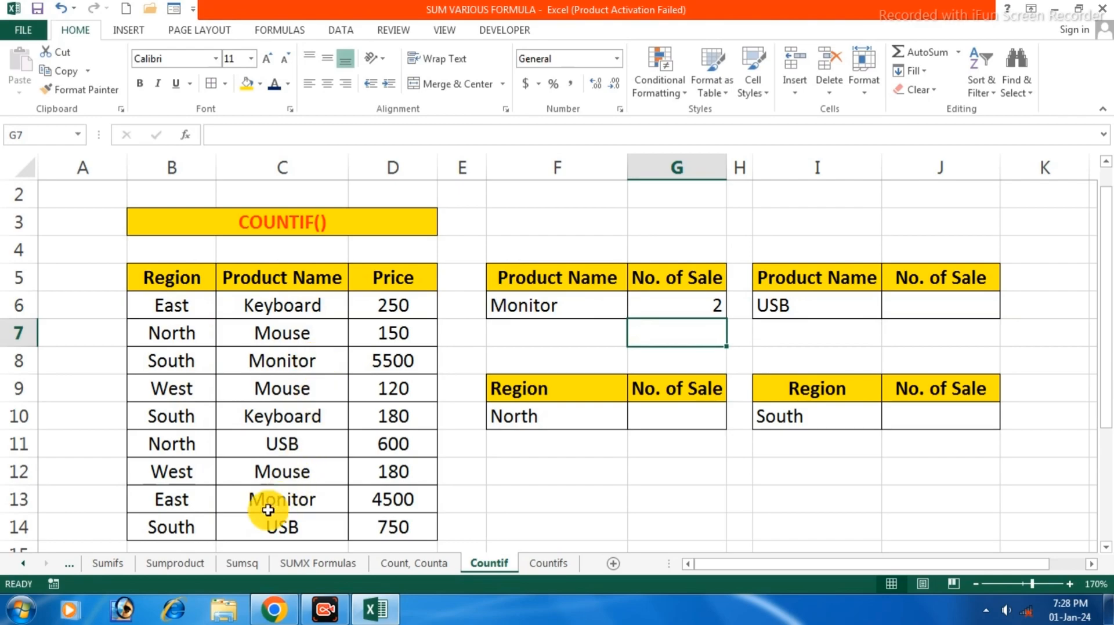
Step: Replace the product name in F6 with USB to test the count formula
click(687, 310)
click(535, 312)
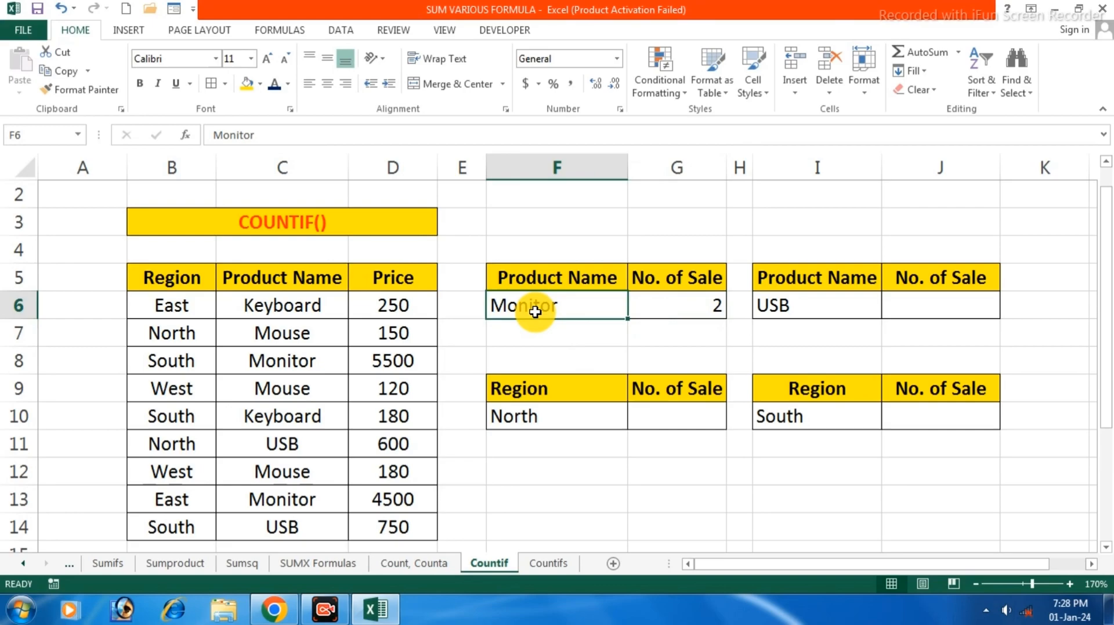
text(USB)
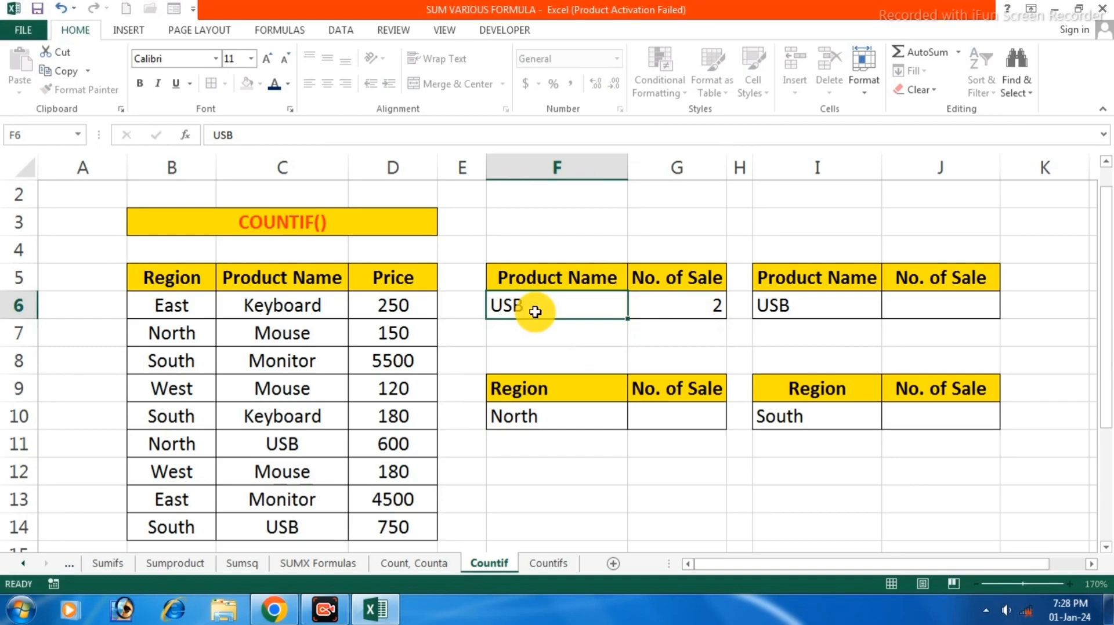
key(Return)
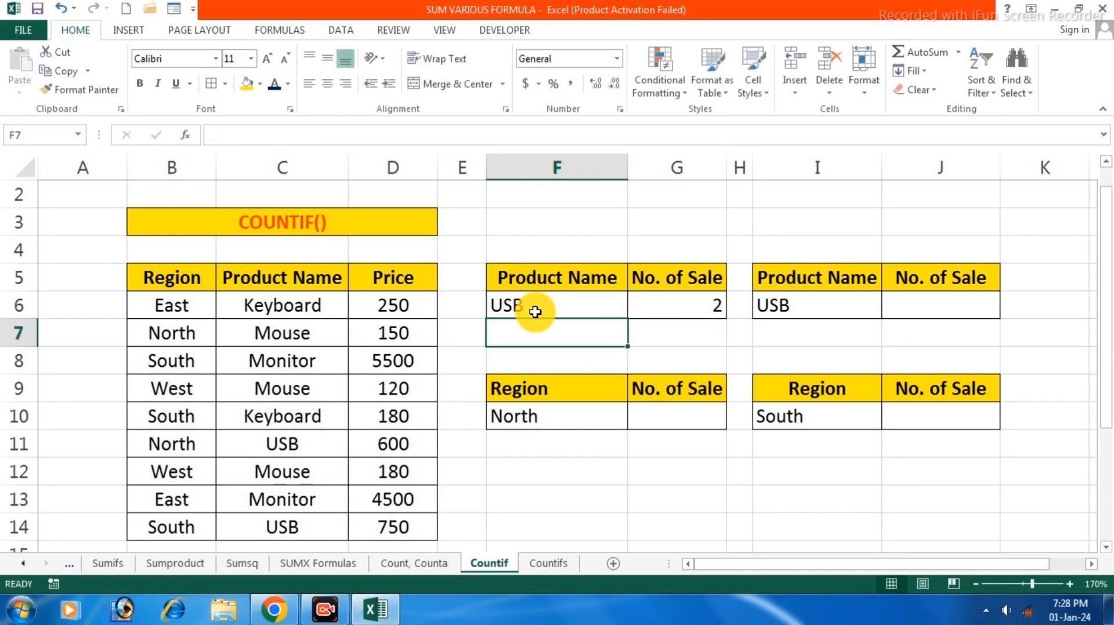
Step: Set the product name in F6 to Keyboard
click(595, 307)
text(Keybo)
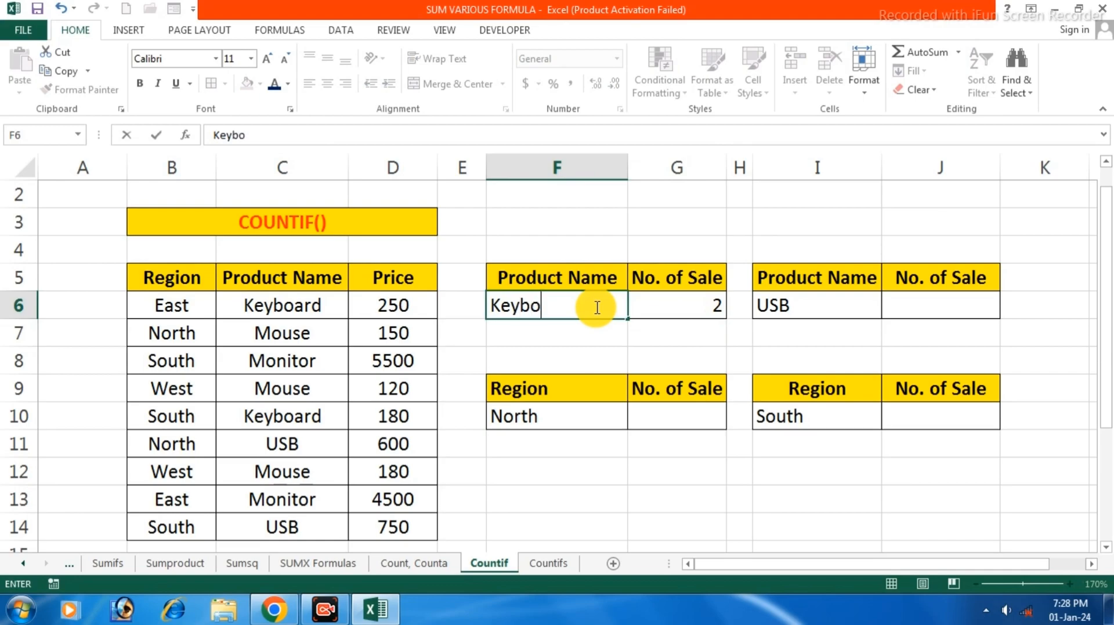
text(ard)
key(Return)
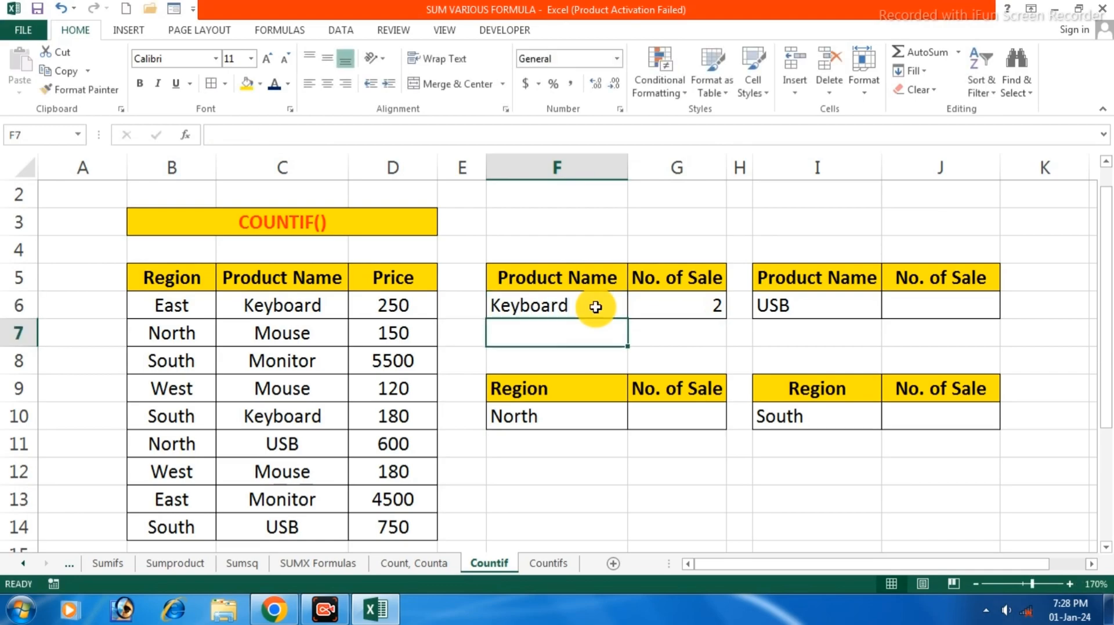
Step: Change the product names in C8 and C11 of the sales table to Keyboard
click(279, 354)
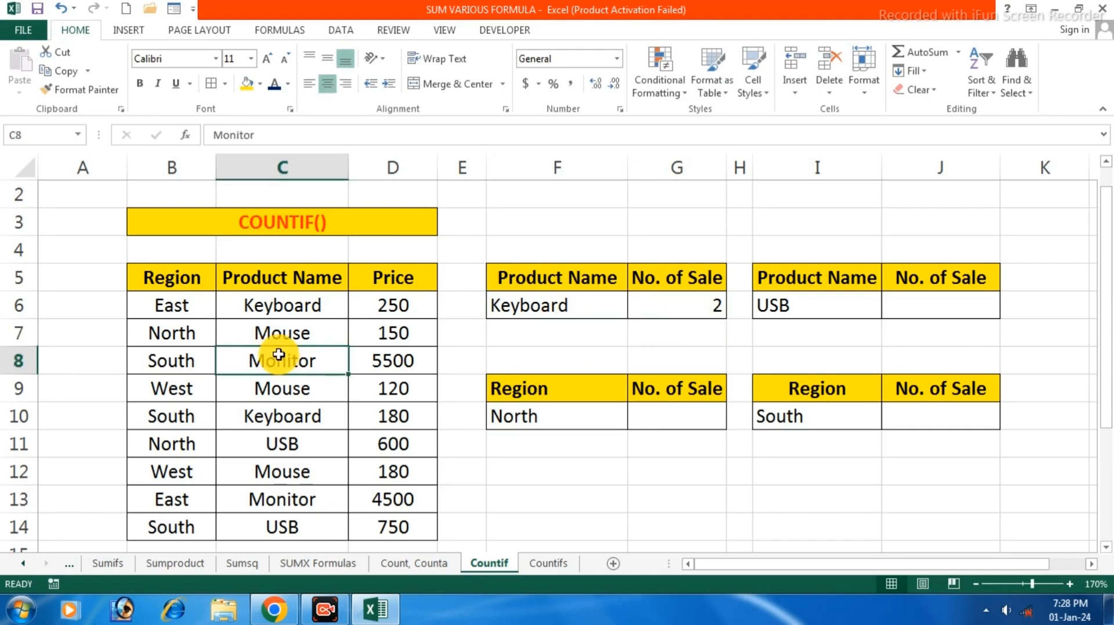
text(Ke)
key(Return)
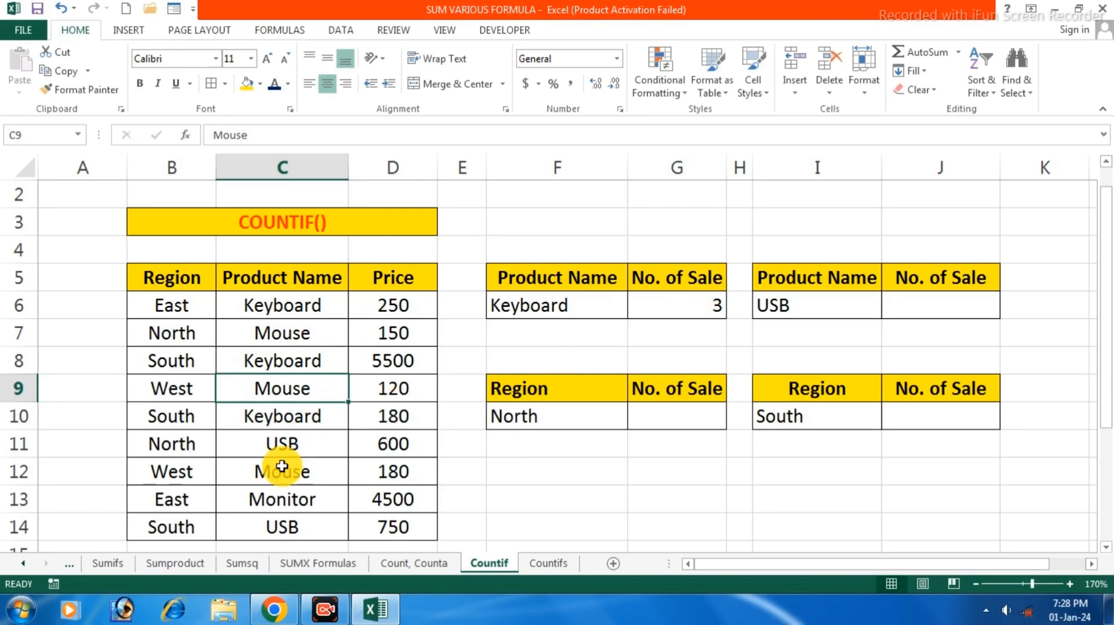
click(290, 443)
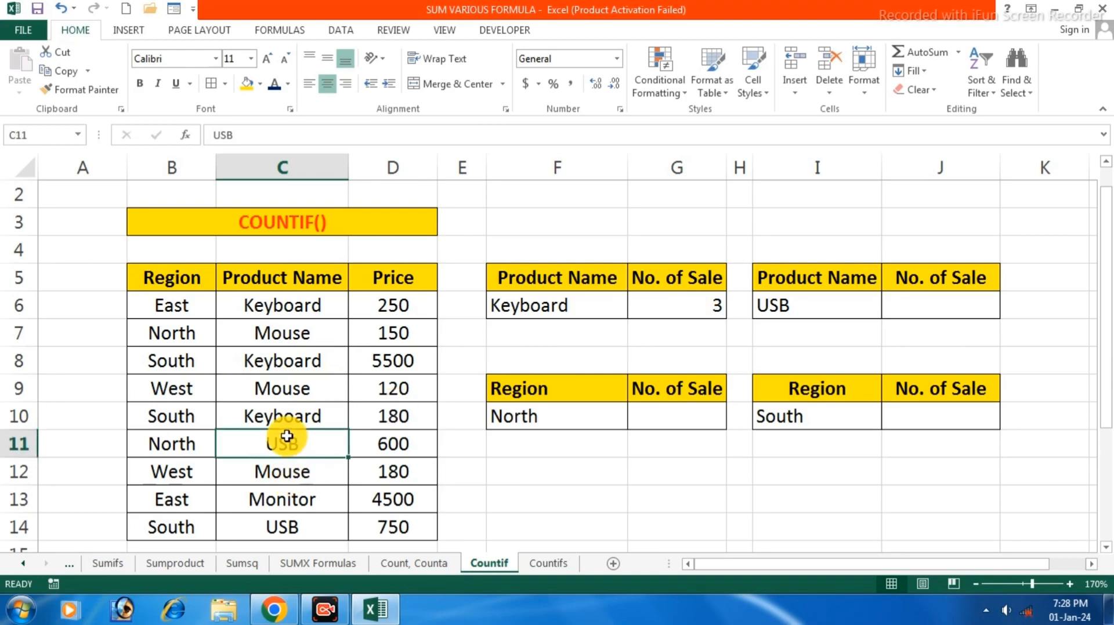
text(Keyboard)
key(Return)
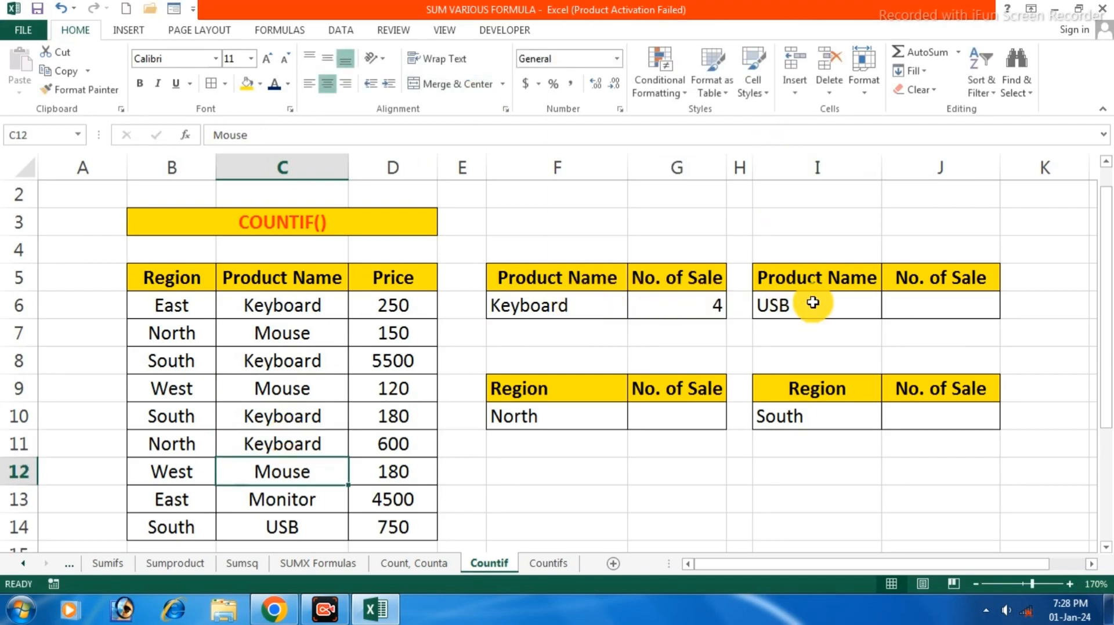
Step: Enter the formula =countif(C6:C14,I6) in J6 to count the USB sales
click(945, 314)
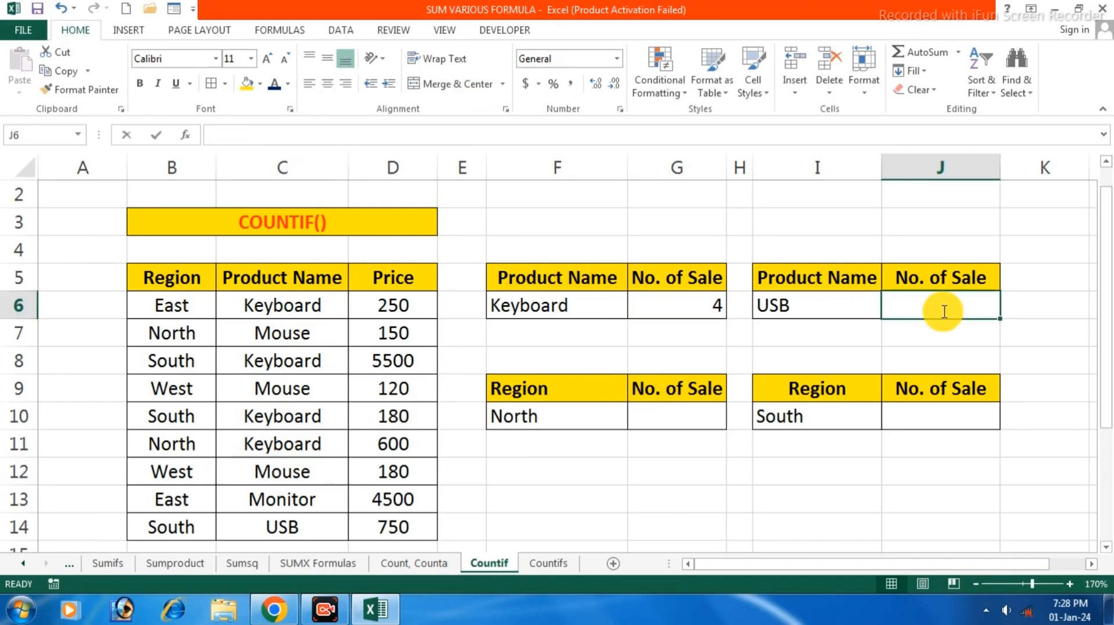
text(=counif()
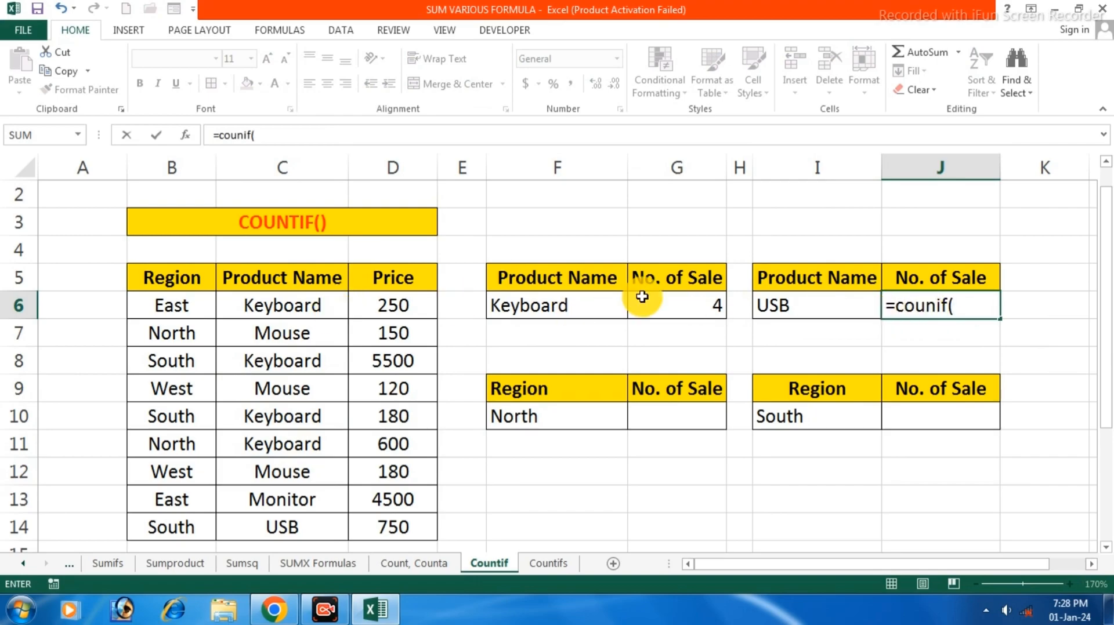
click(936, 307)
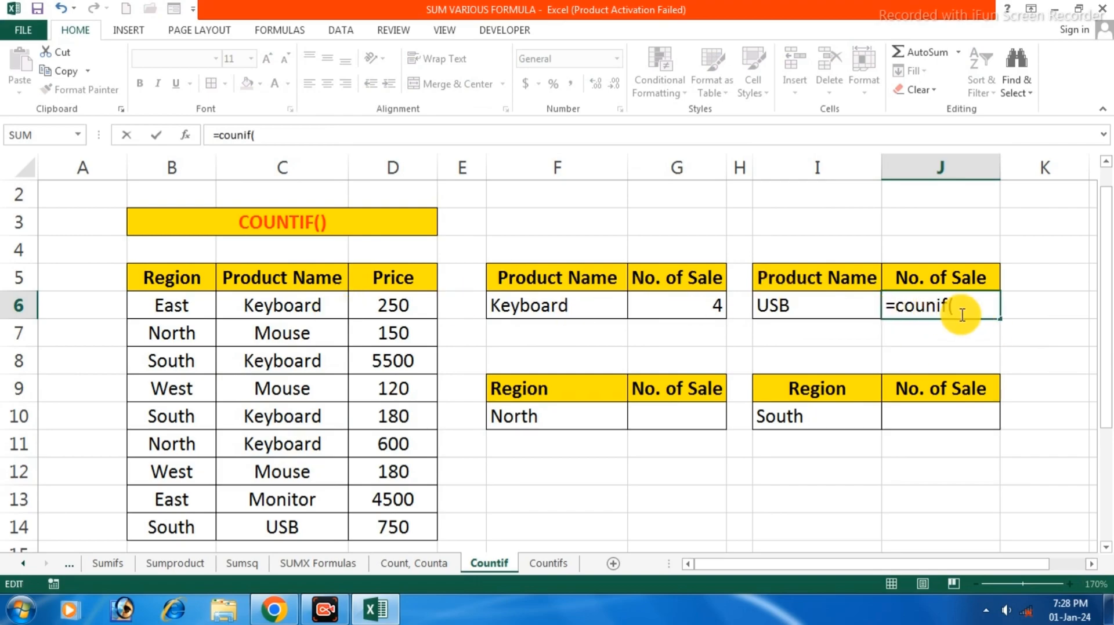
text(t)
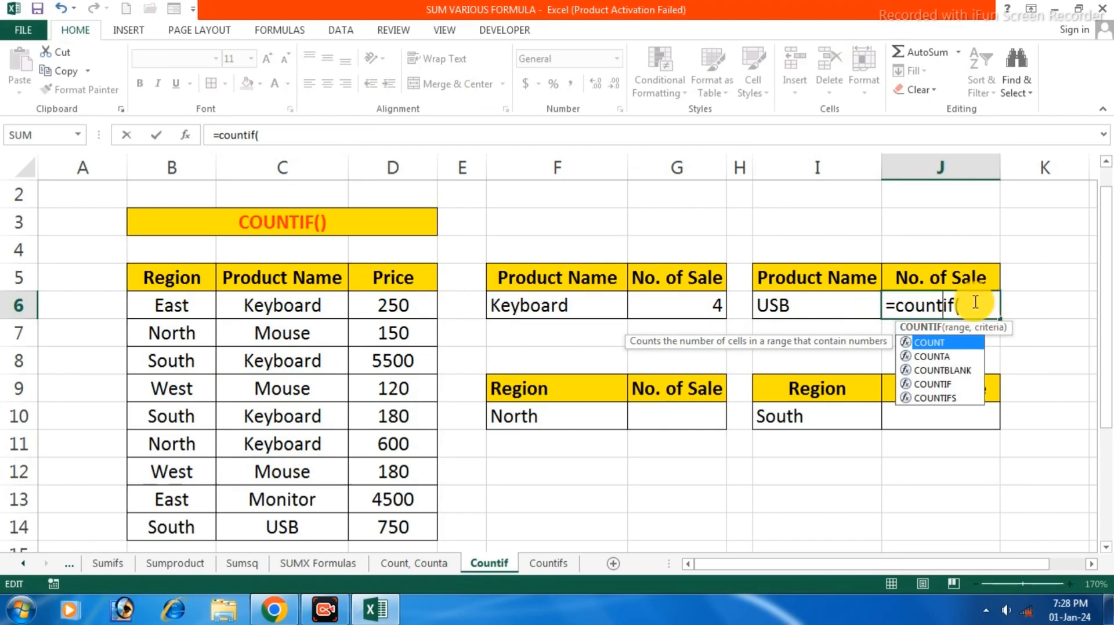
click(971, 309)
drag(311, 303, 315, 416)
text(,)
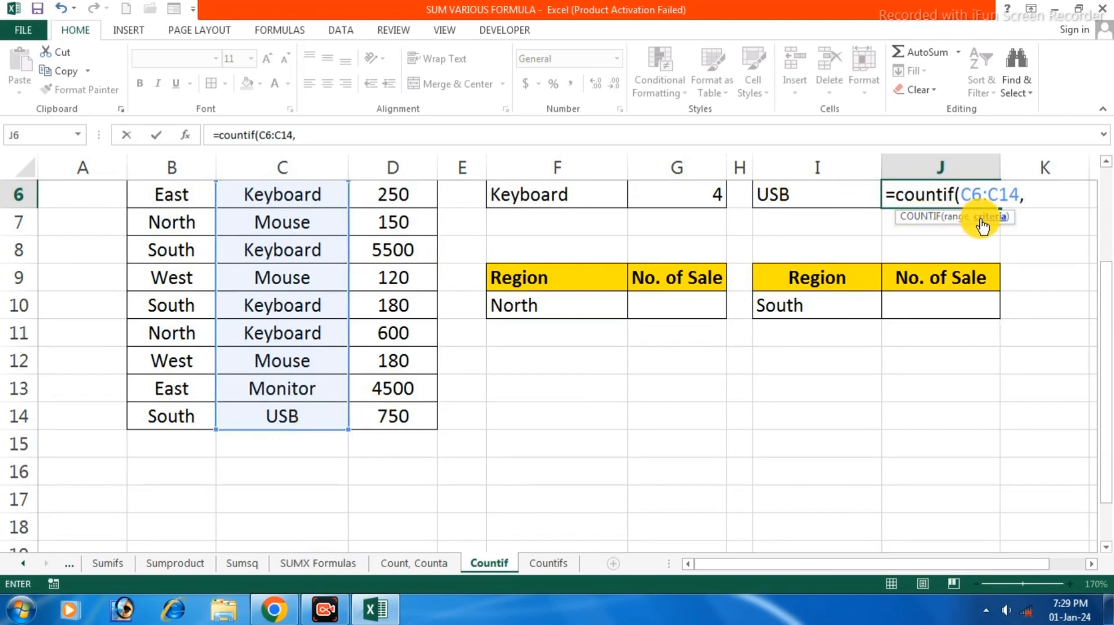
click(815, 192)
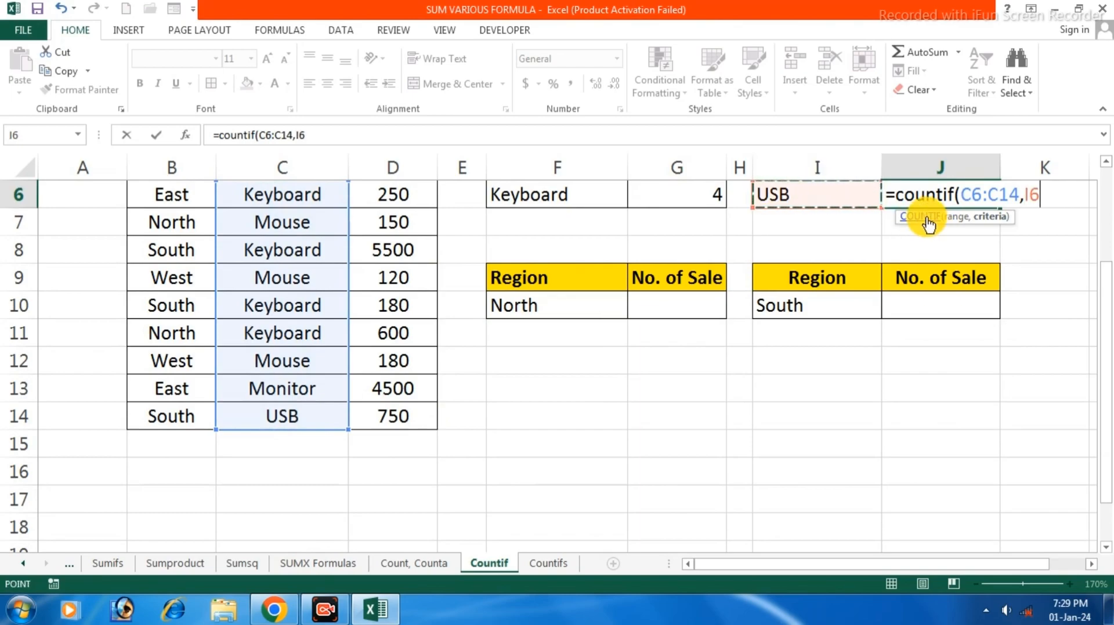
text())
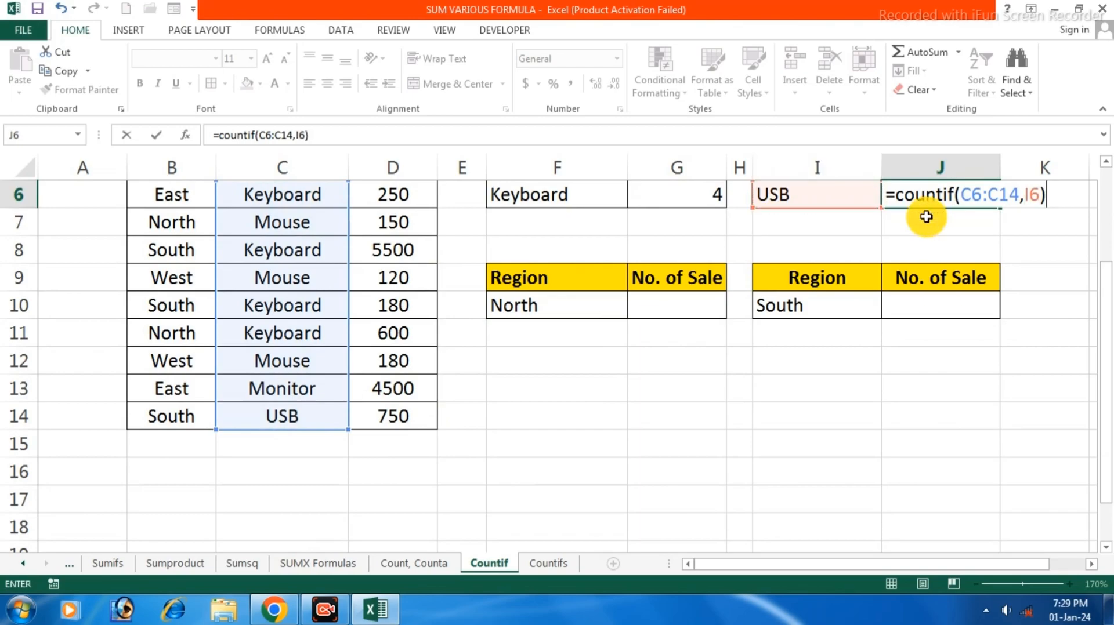
key(Return)
Step: Enter the formula =countif(B6:B14,F10) in G10 to count the North region's sales
drag(1108, 308, 1107, 232)
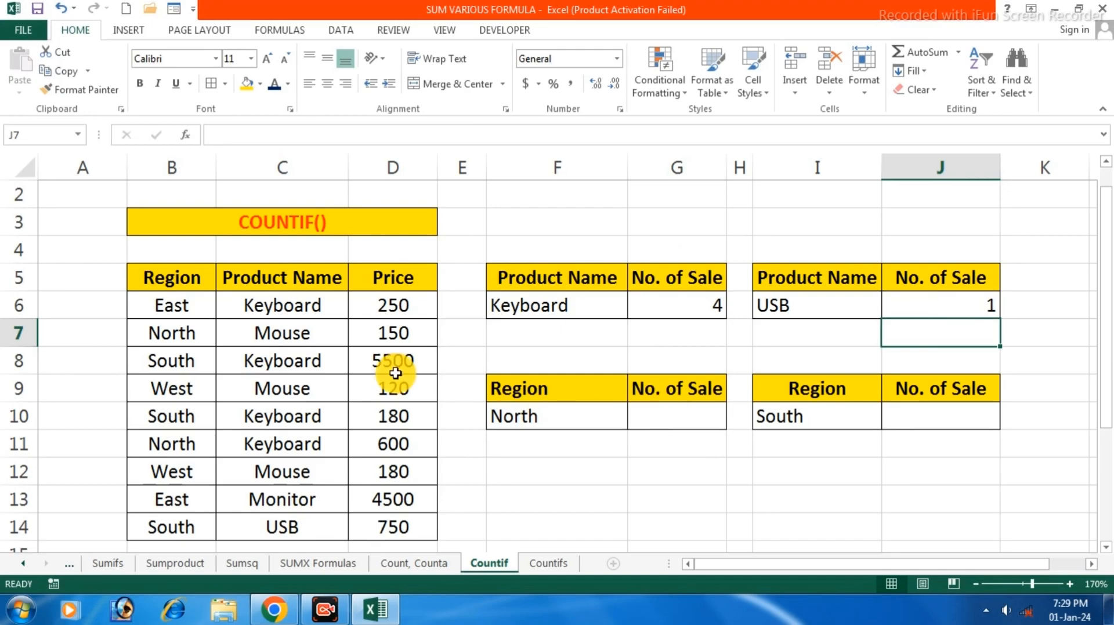
click(183, 331)
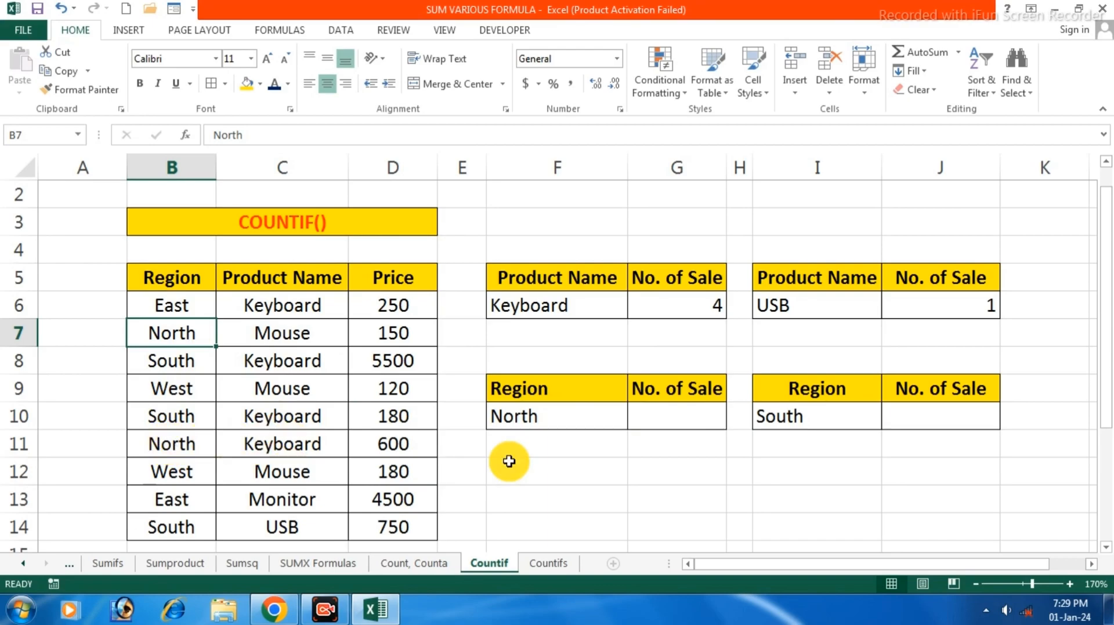
click(670, 415)
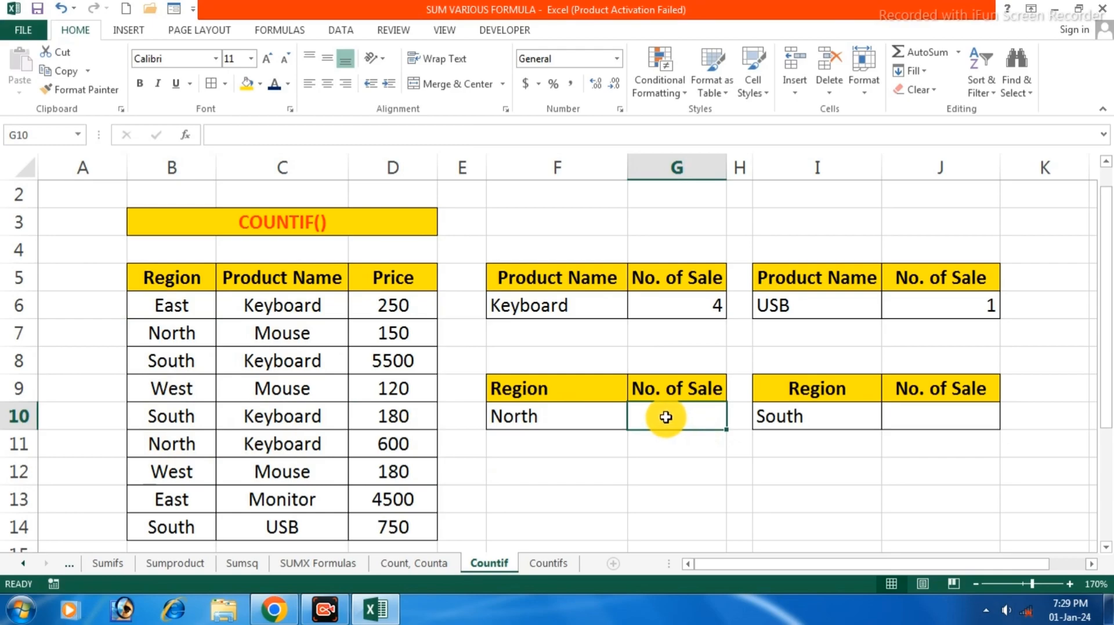
text(=counif()
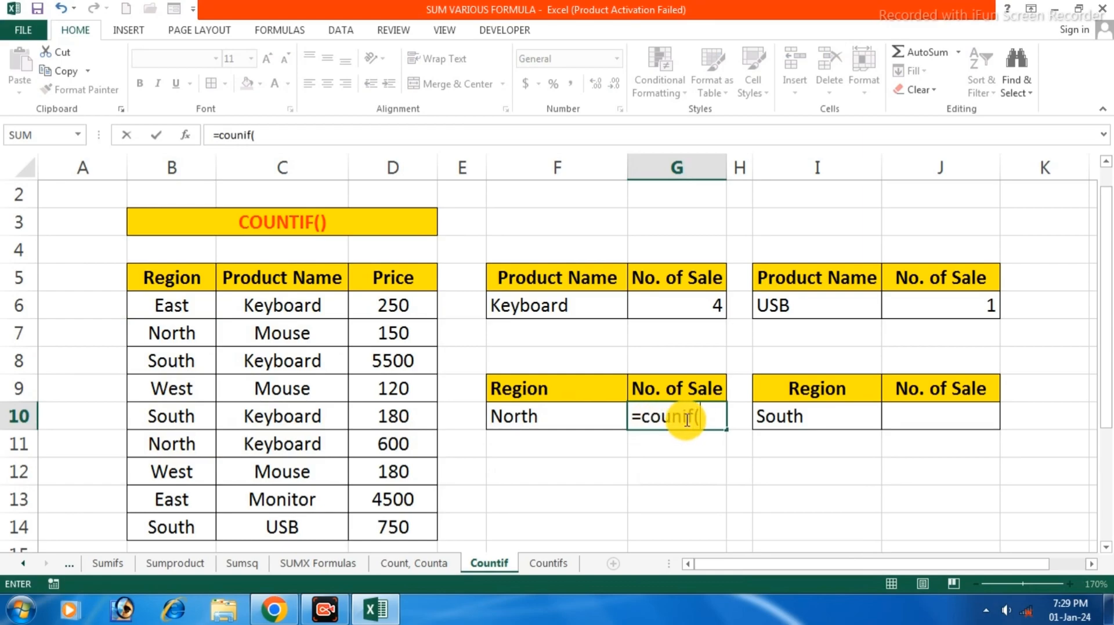
text(t)
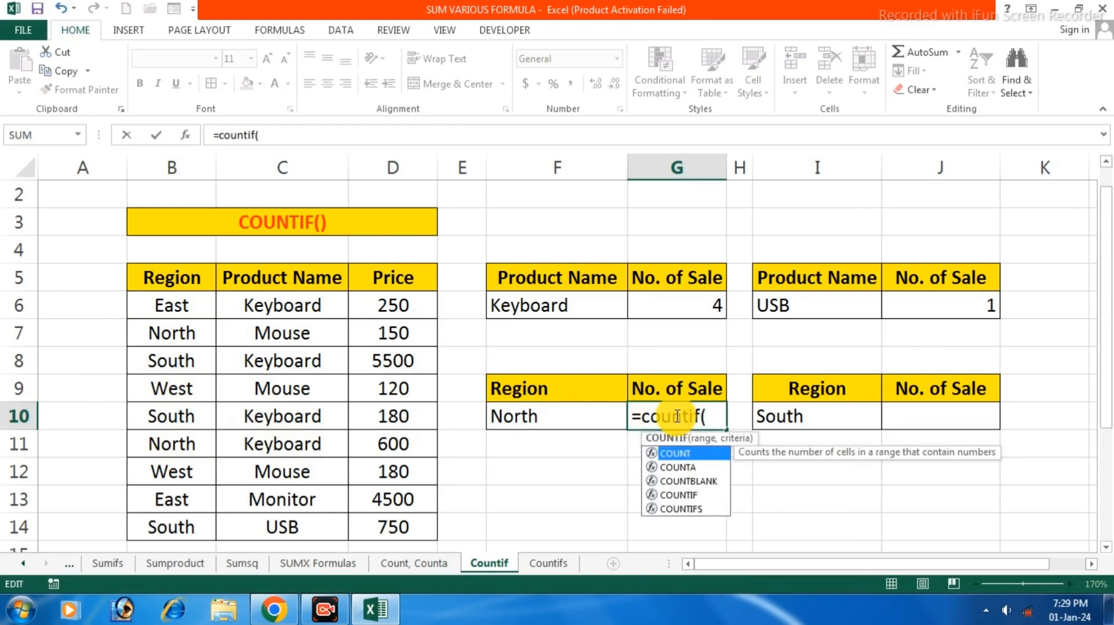
click(709, 417)
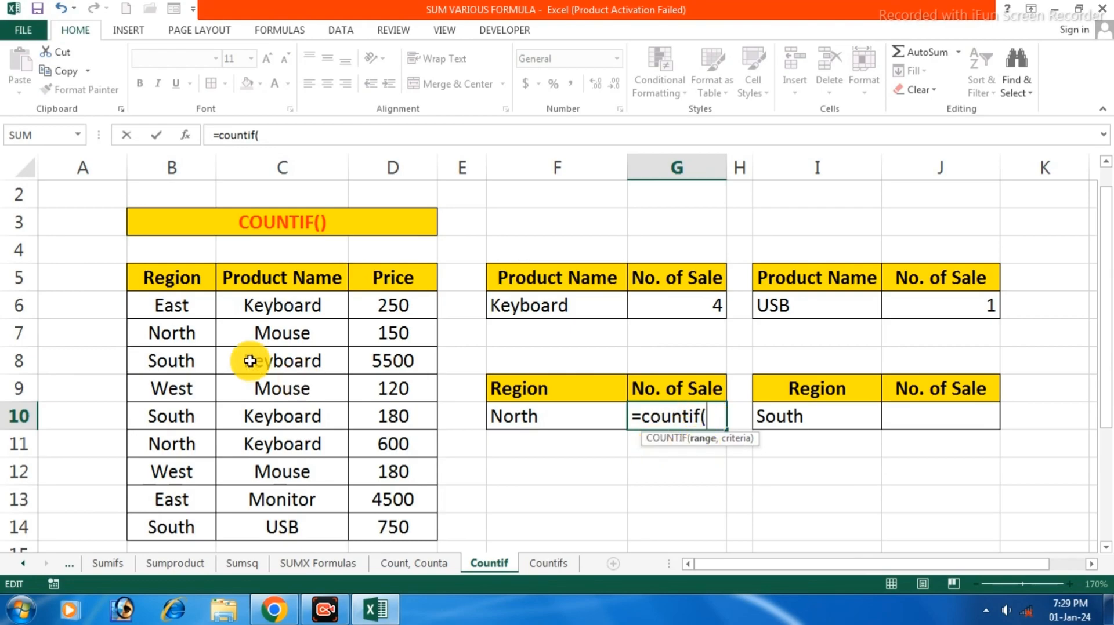
drag(176, 304, 165, 527)
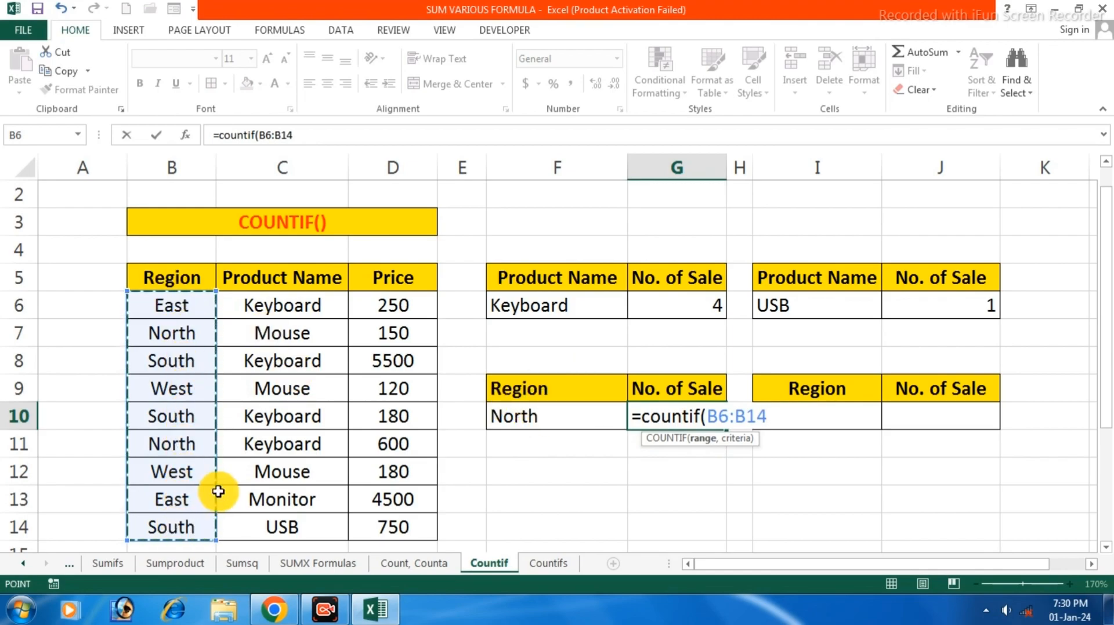
text(,)
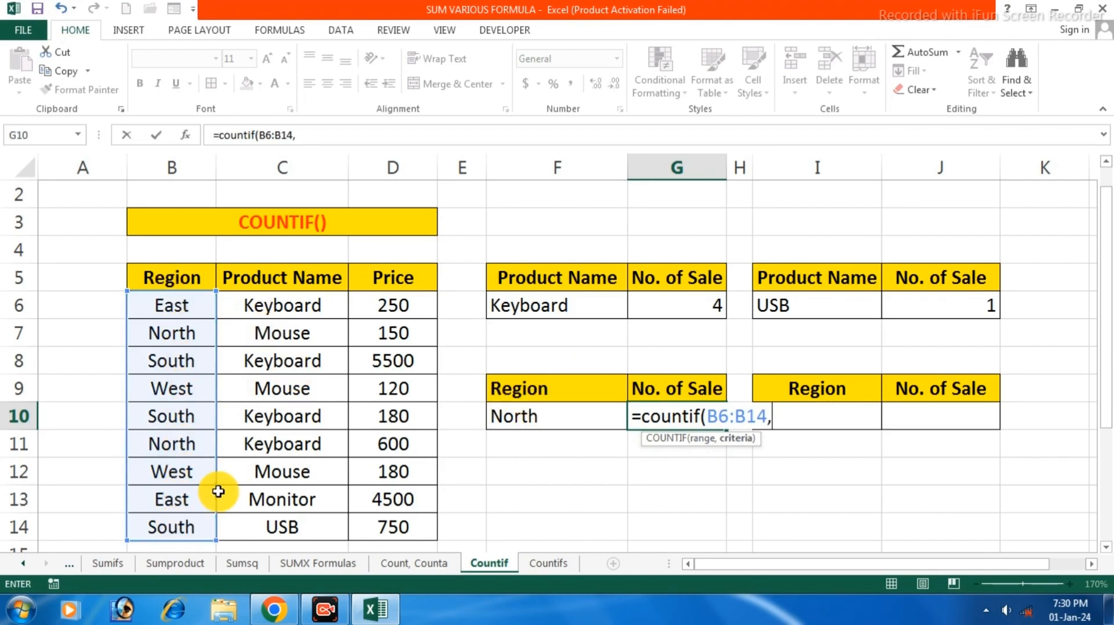
click(539, 417)
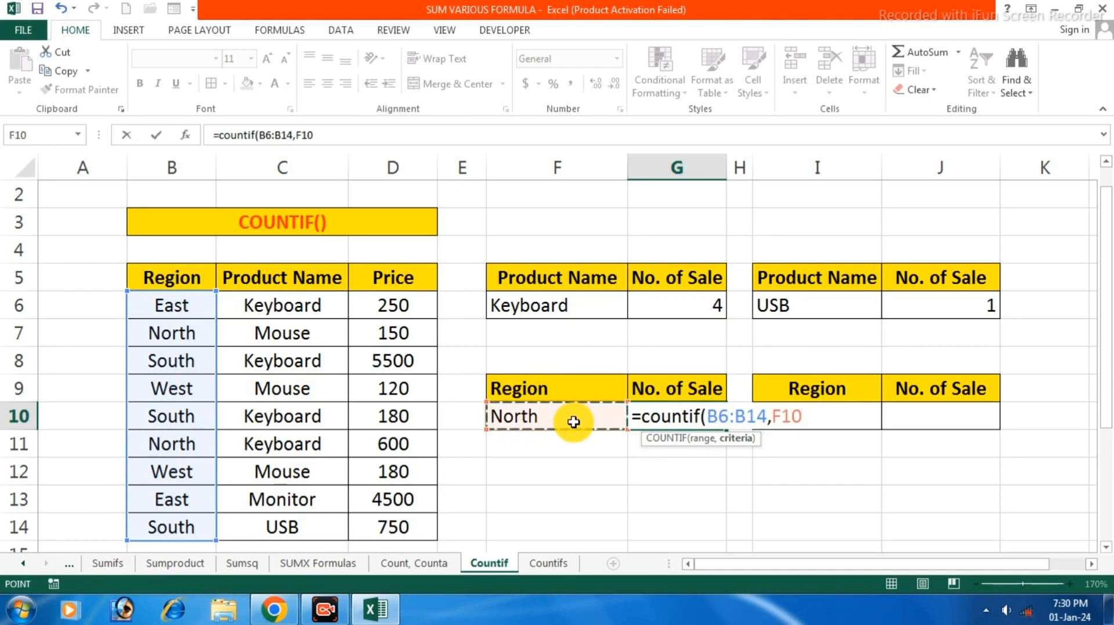
key(Return)
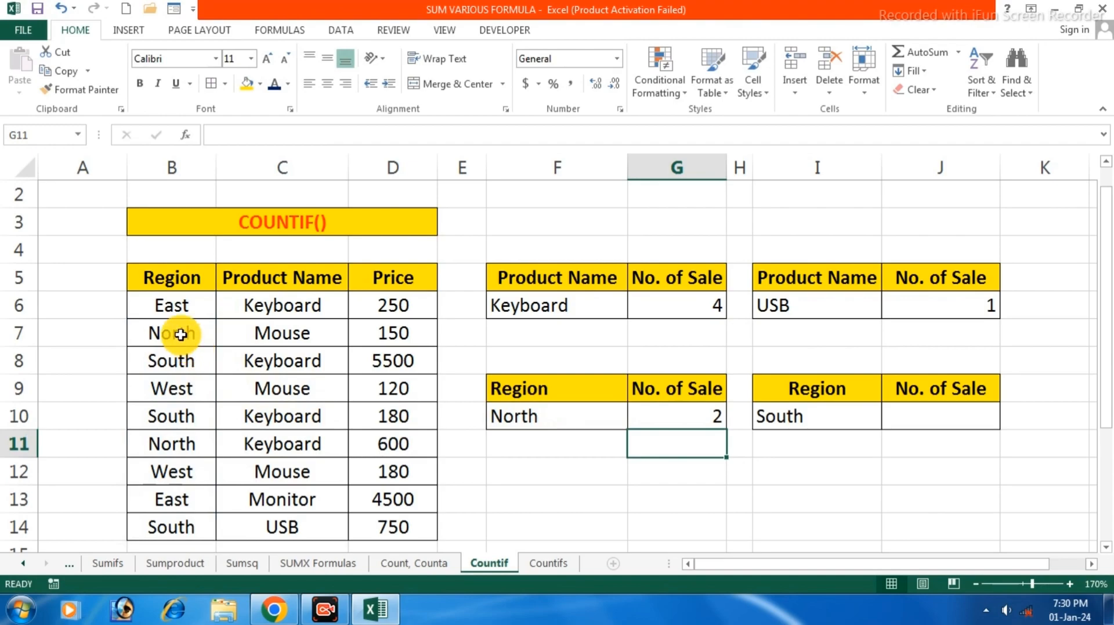
click(199, 336)
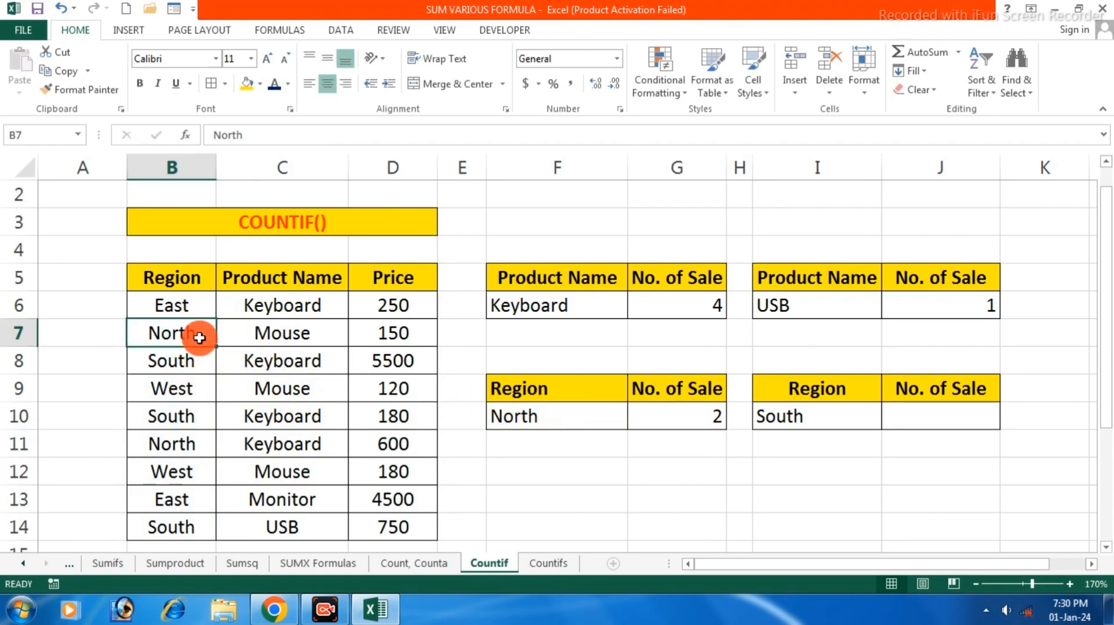
click(193, 449)
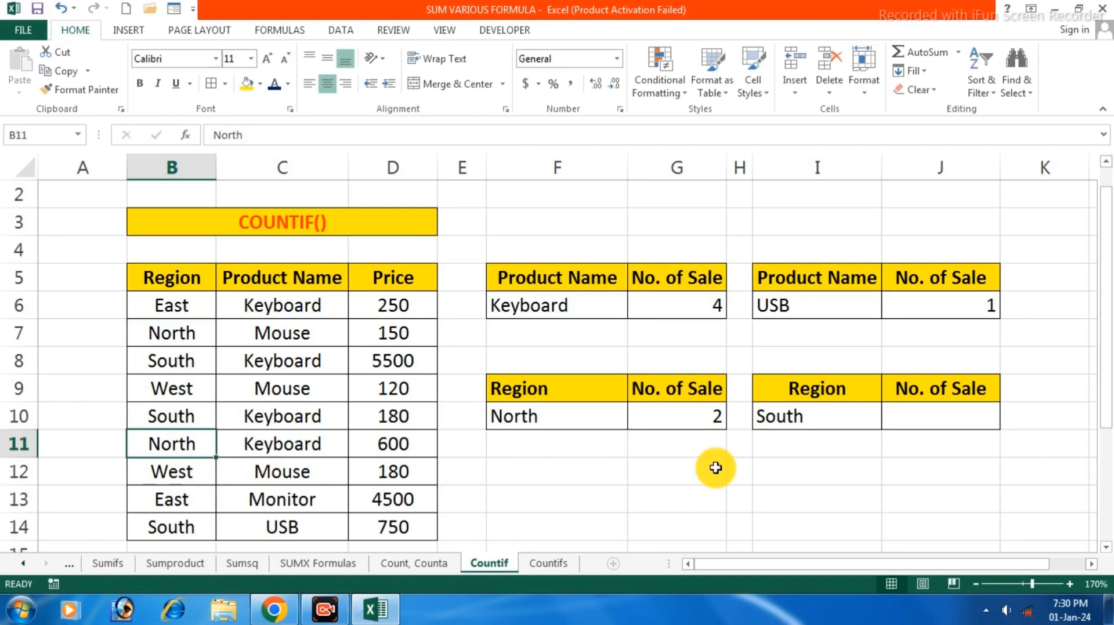
Step: Enter the formula =countif(B6:B14,I10) in J10 to count the South sales, and check the South entries in the Region column
click(924, 415)
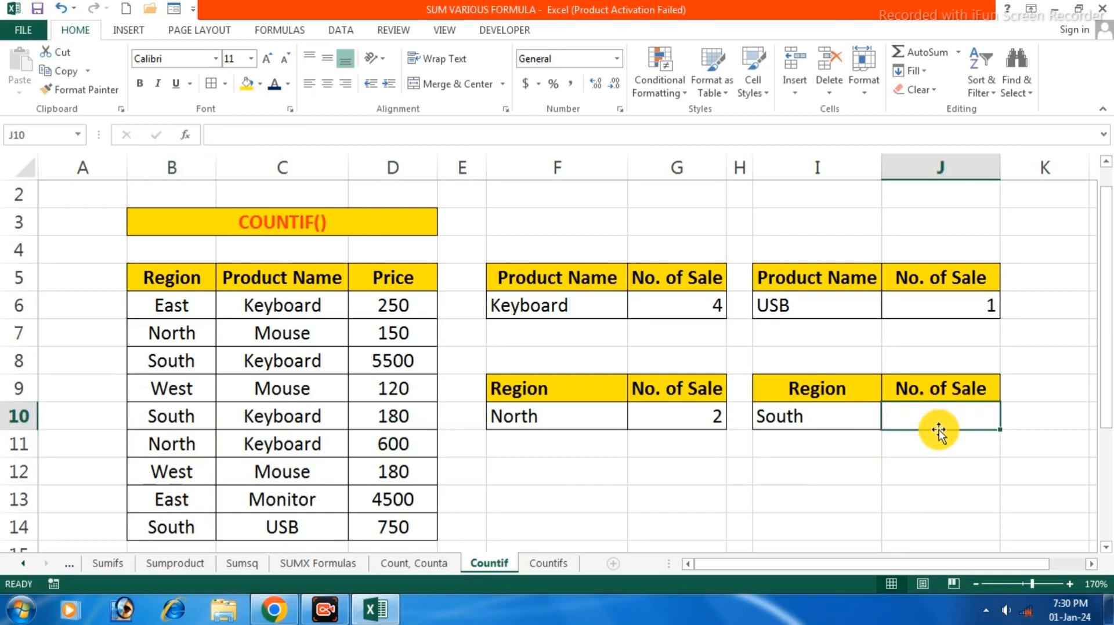
text(=)
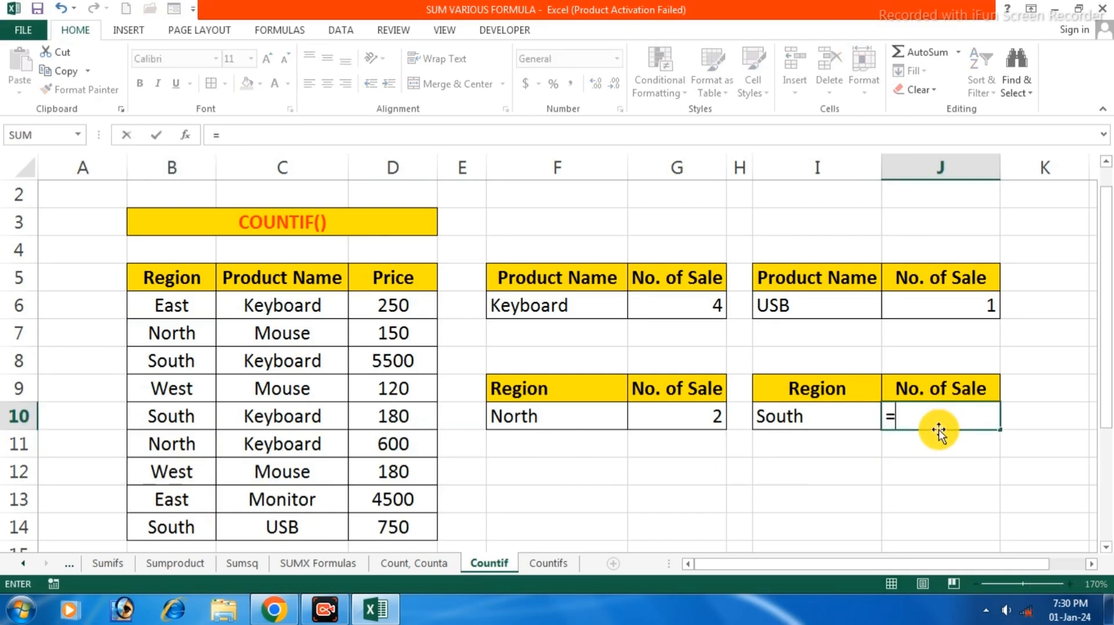
text(c)
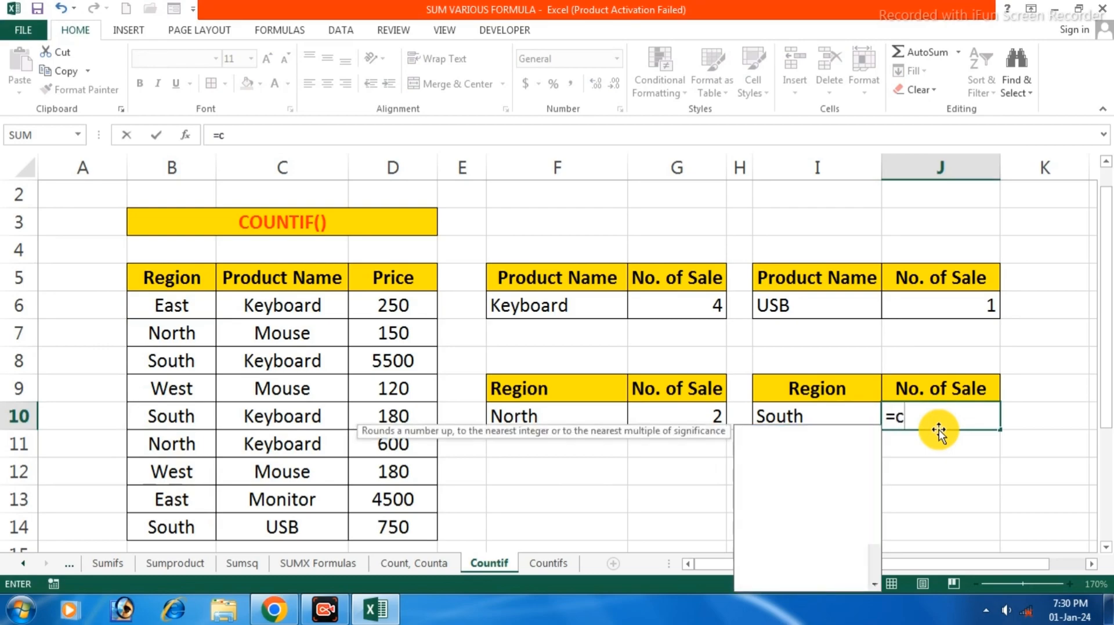
text(ount)
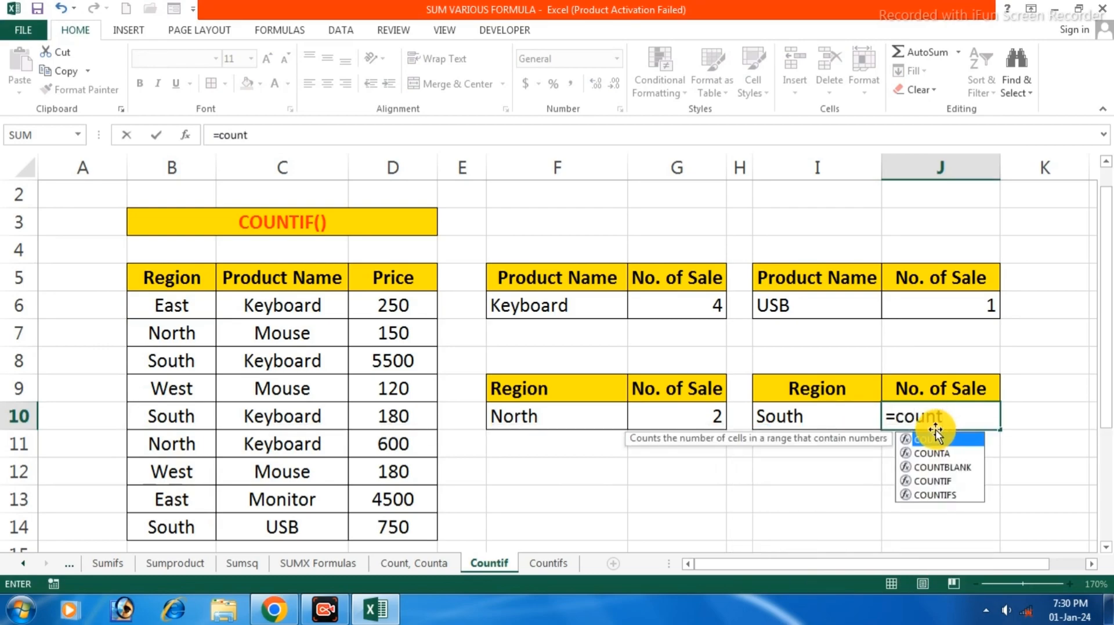
text(i)
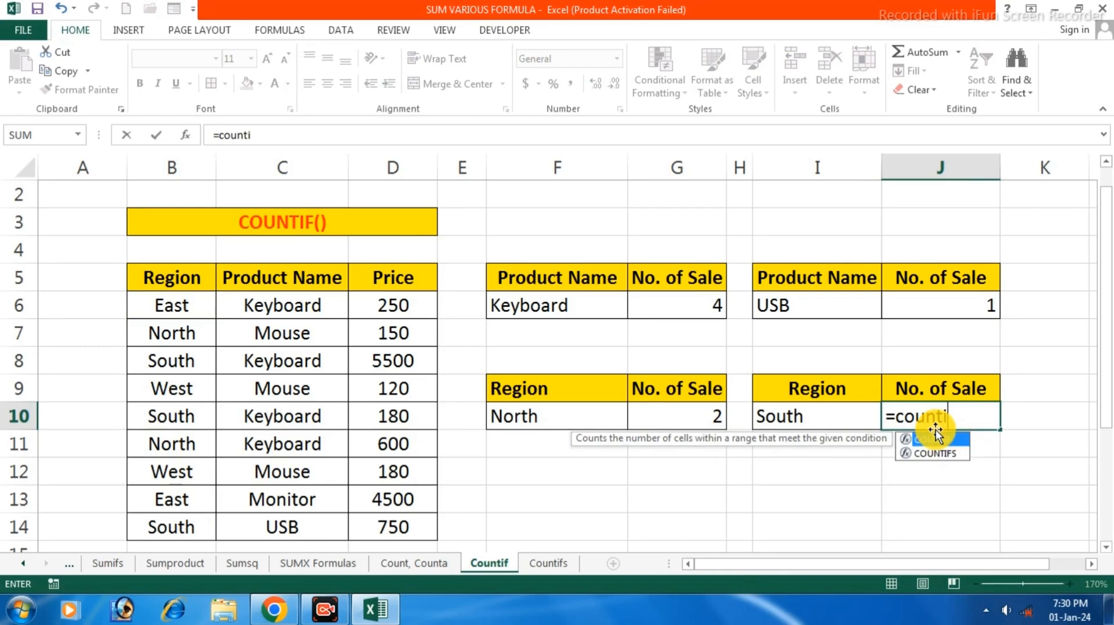
text(f()
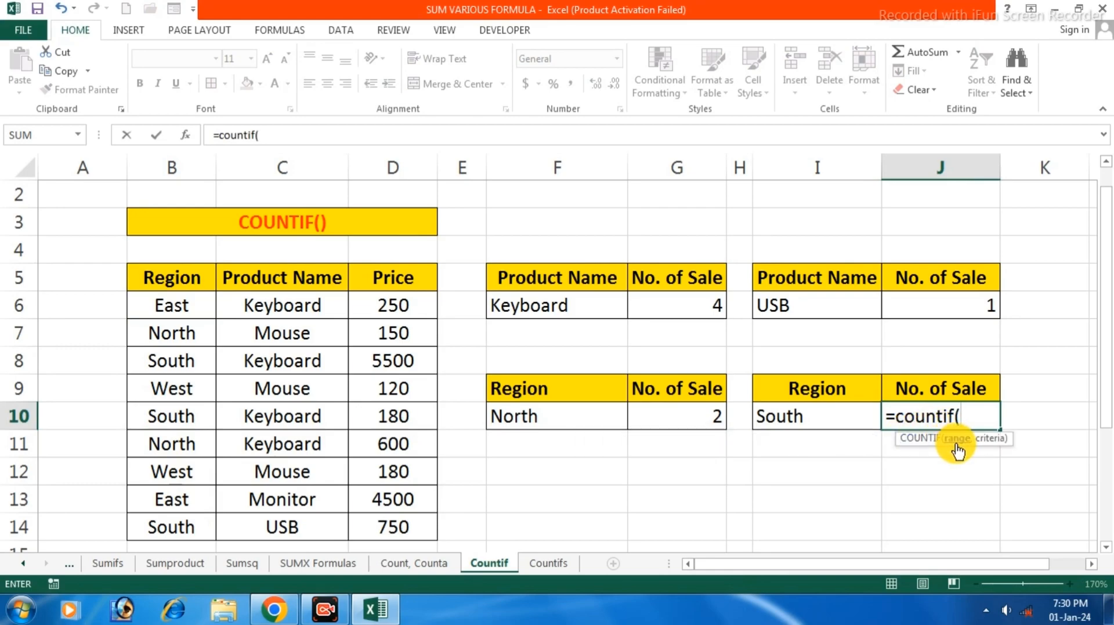
drag(170, 306, 184, 522)
text(,)
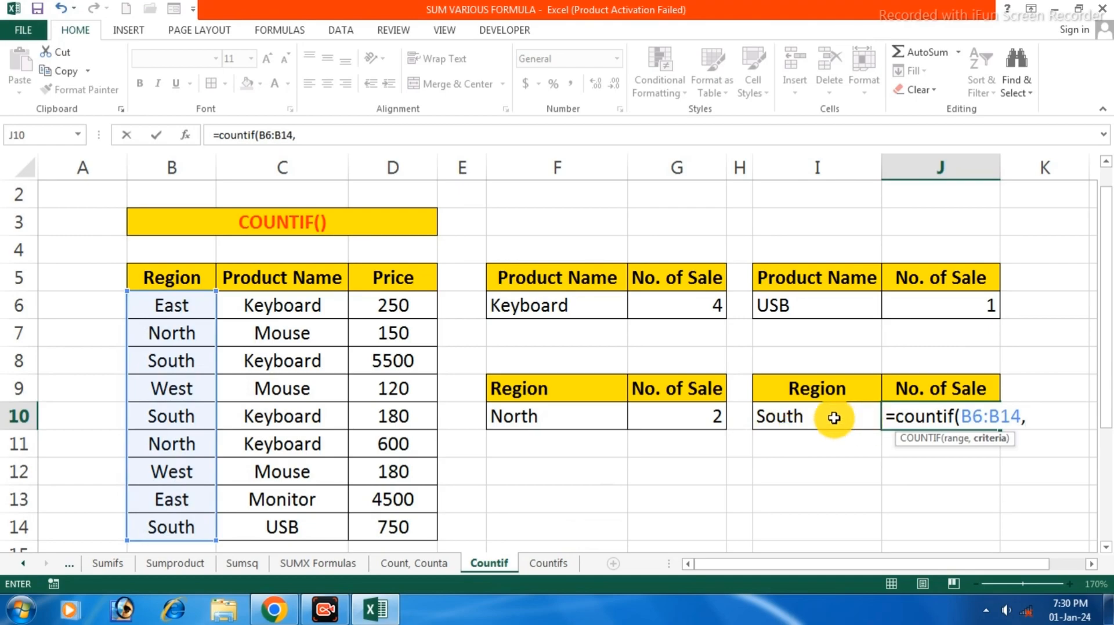
click(813, 417)
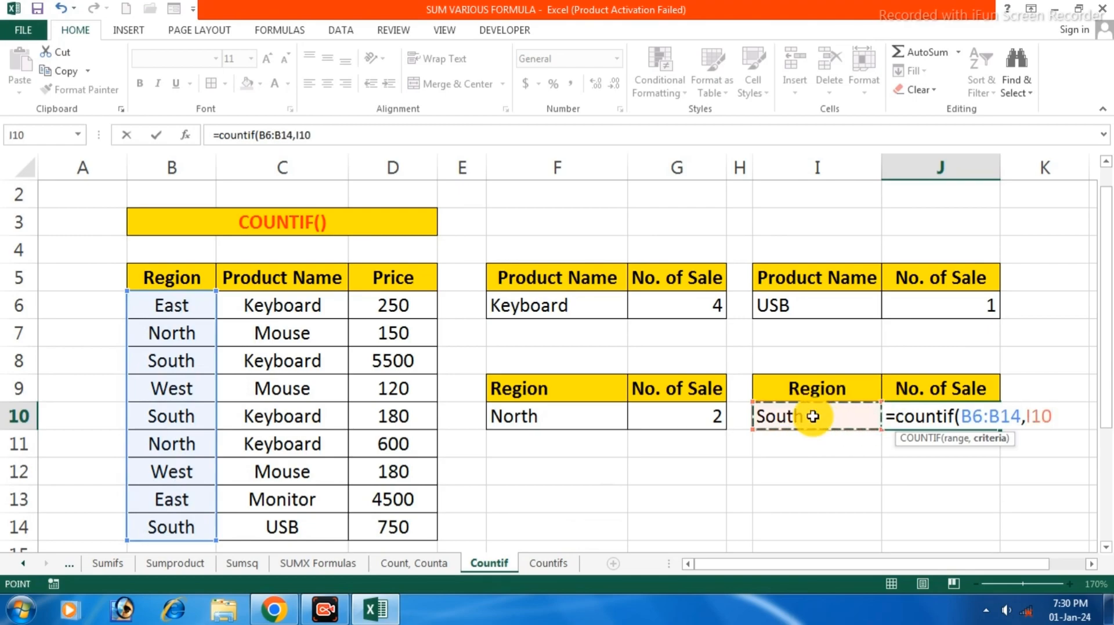
text())
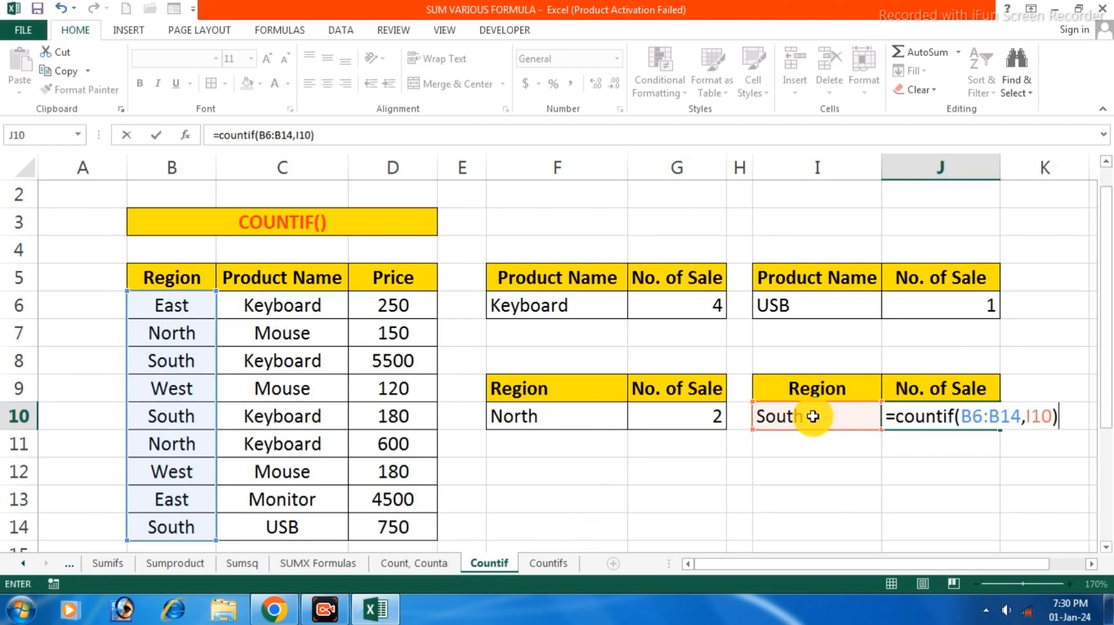
key(Return)
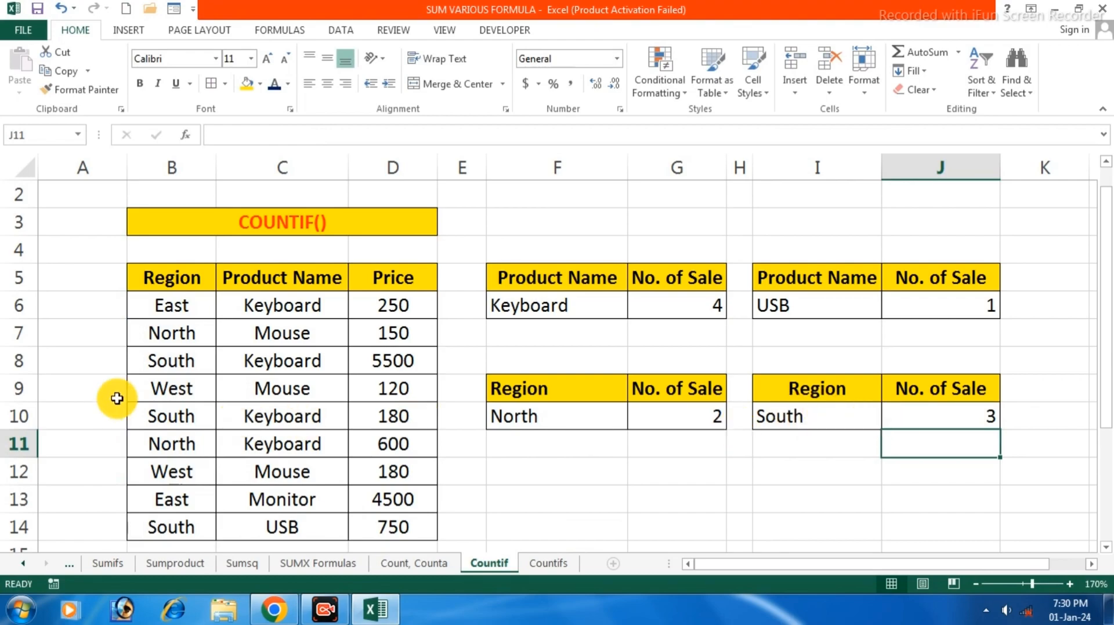
click(184, 425)
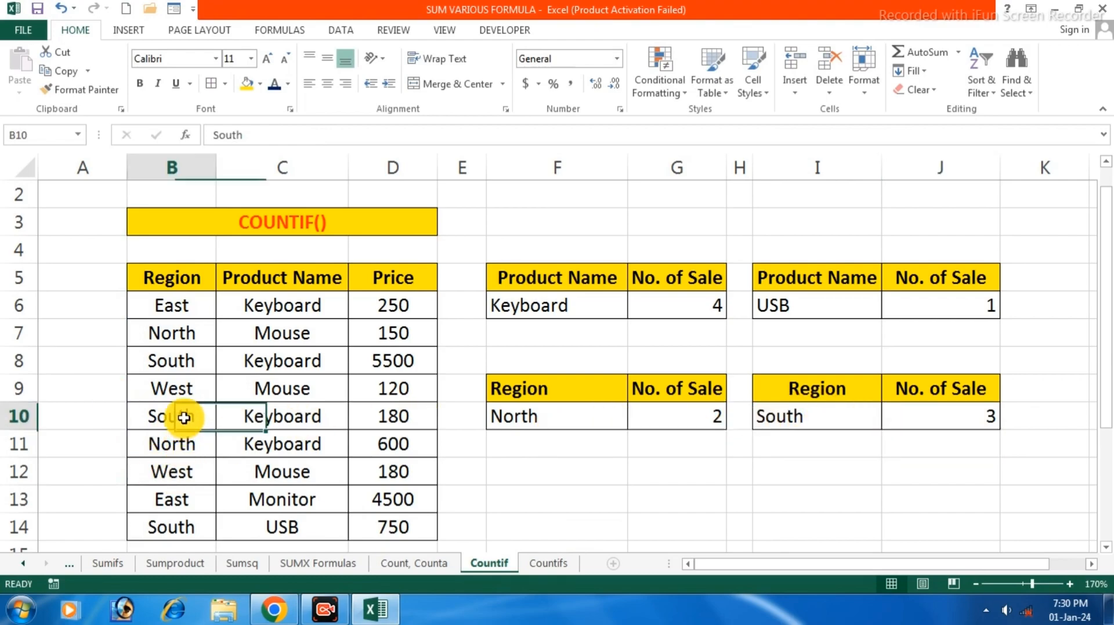
click(184, 363)
click(190, 540)
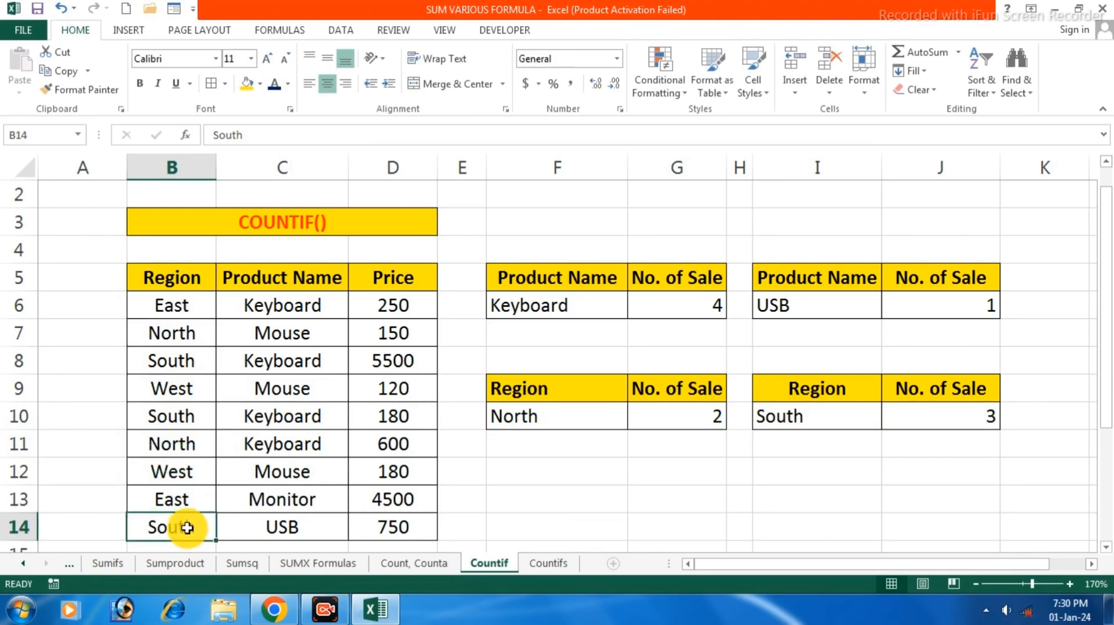